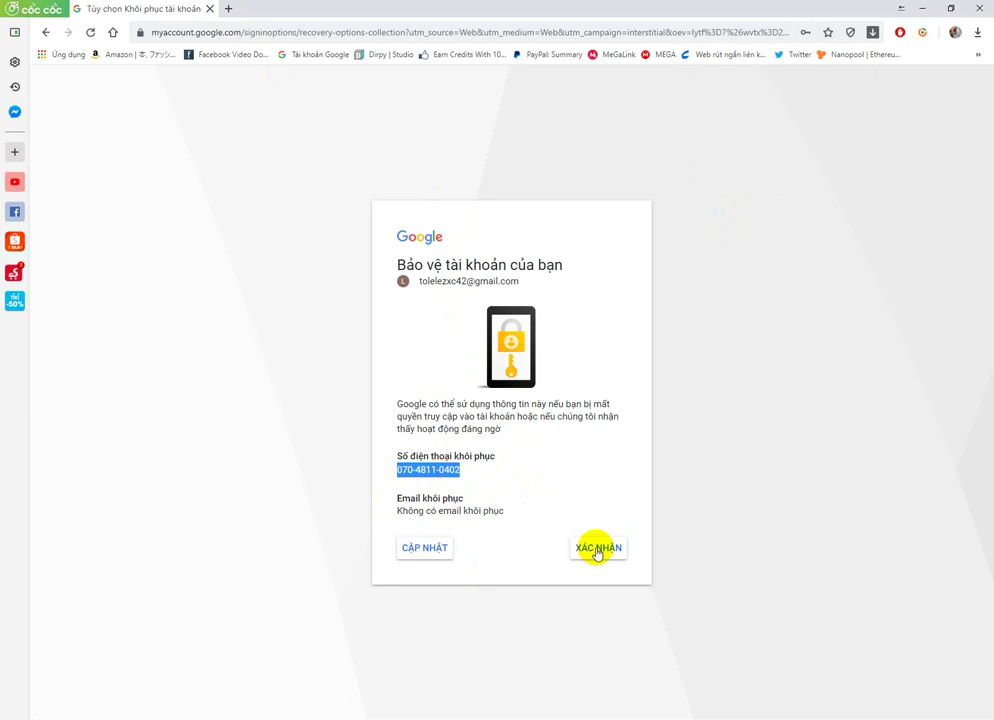
# Confirm the account's recovery options and open the profile photo chooser.
pyautogui.click(597, 551)
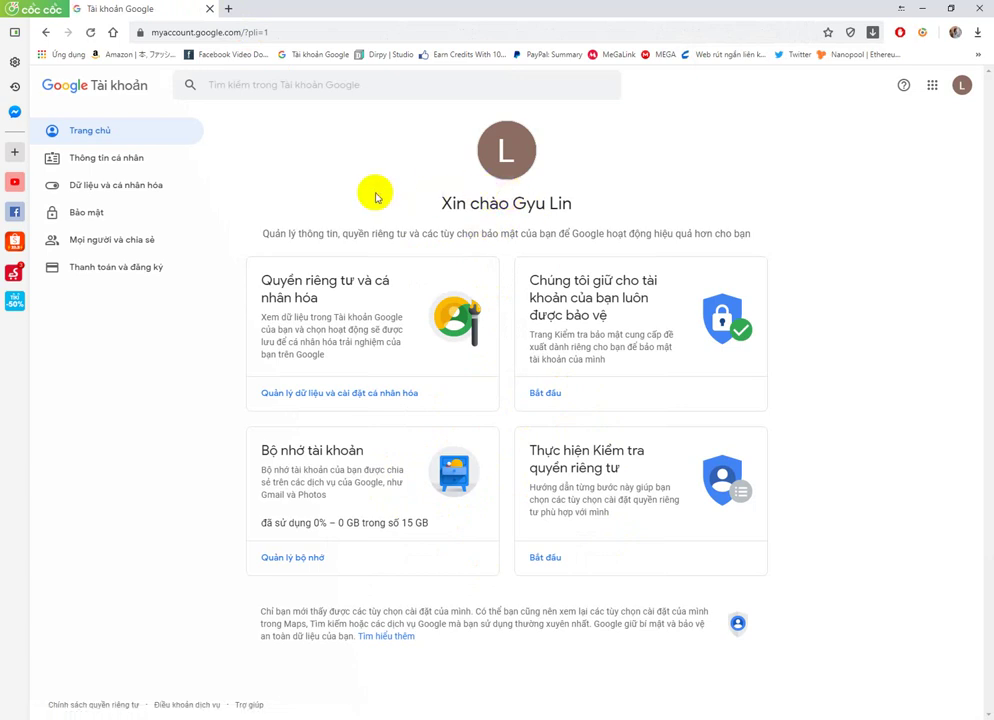
pyautogui.click(507, 165)
# Search the web for "gái xênh" in a new tab and show the image results.
pyautogui.click(230, 9)
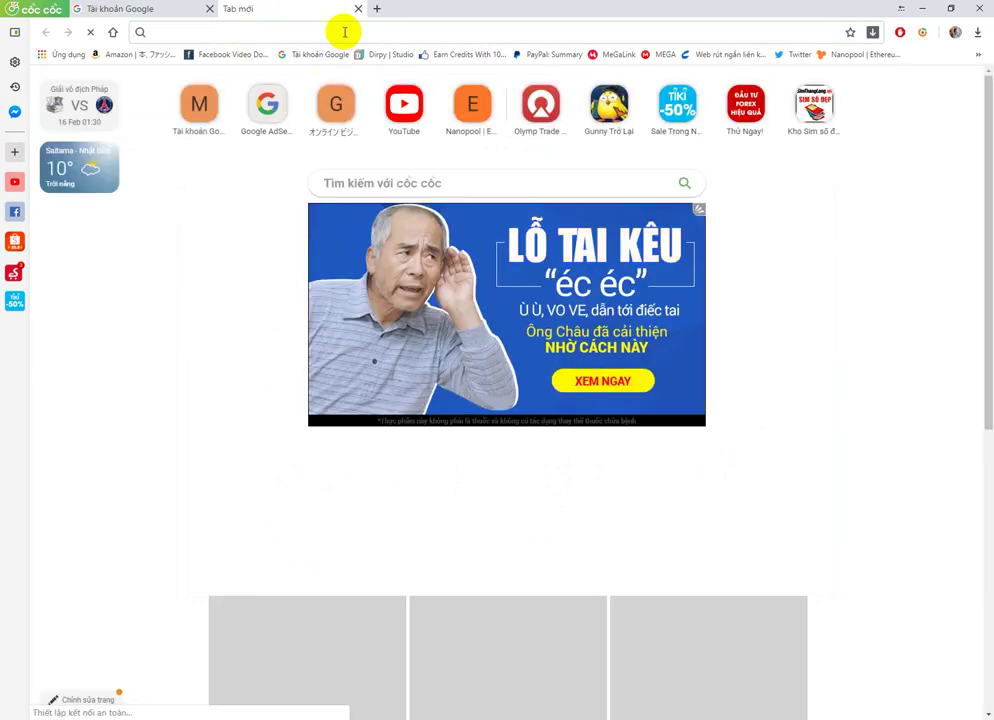
pyautogui.write('gái xênh')
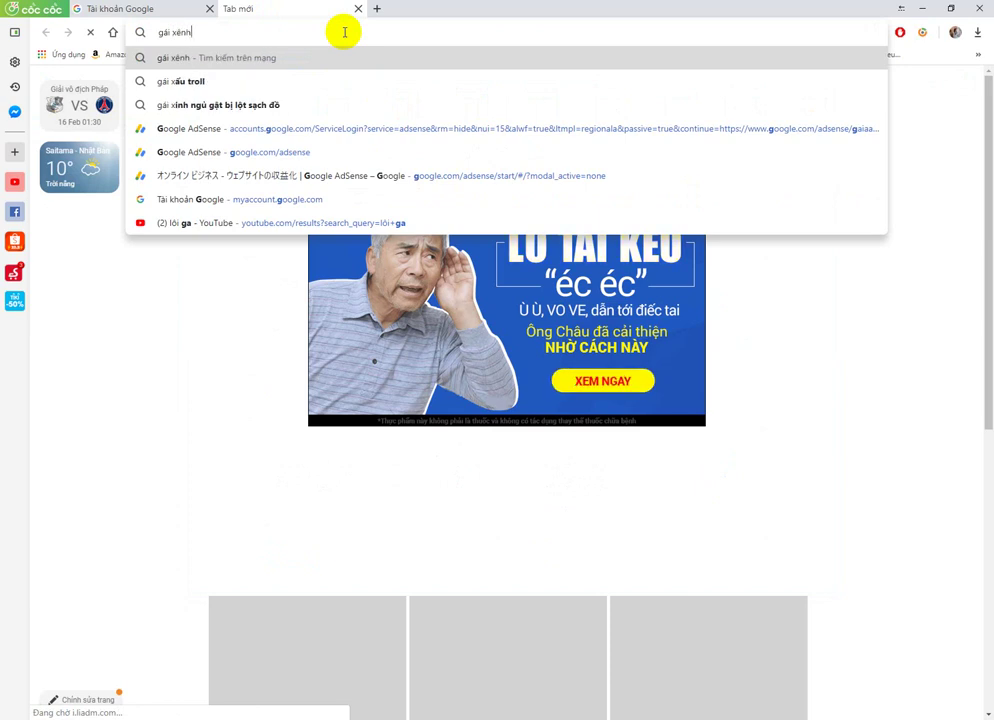
pyautogui.press('Return')
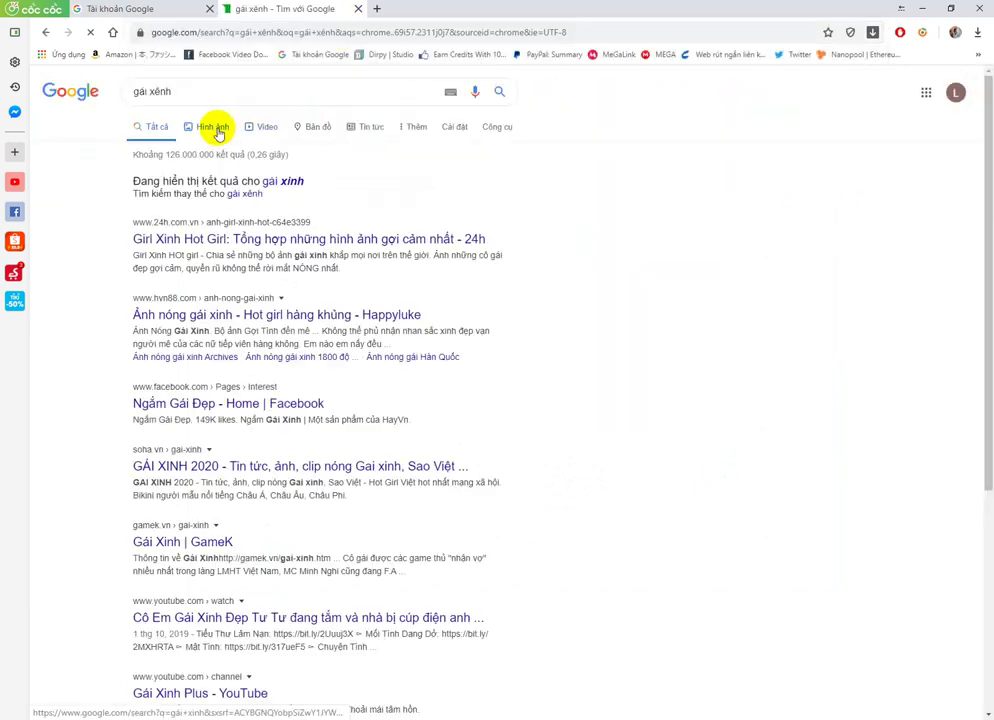
pyautogui.click(215, 128)
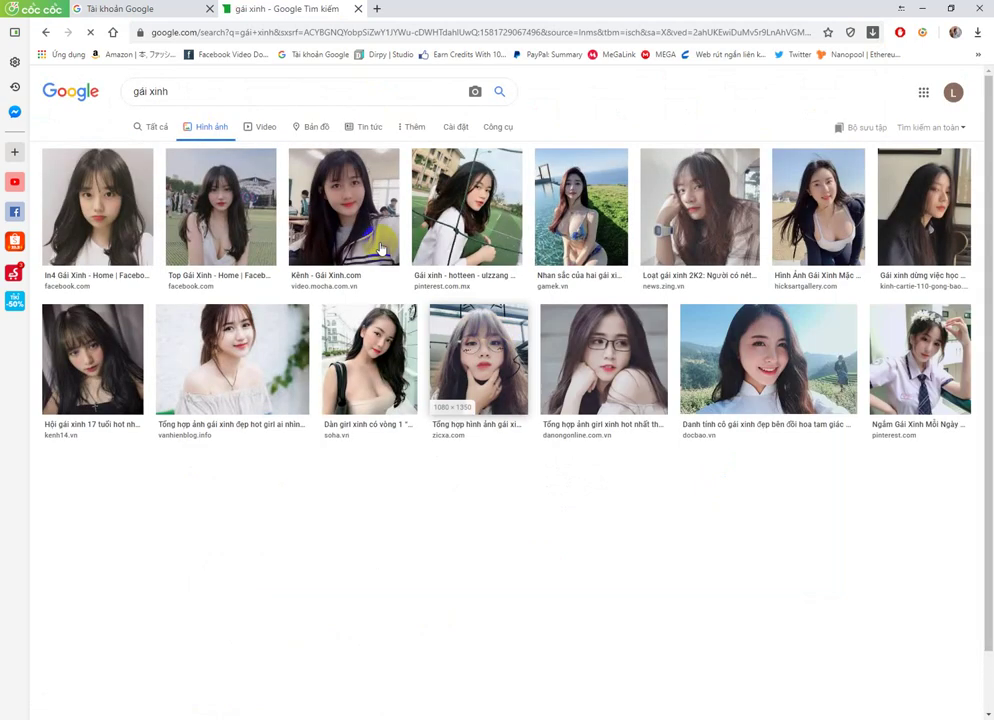
# Save a portrait from the image results to the Downloads folder as a JPEG image named "s".
pyautogui.rightClick(480, 354)
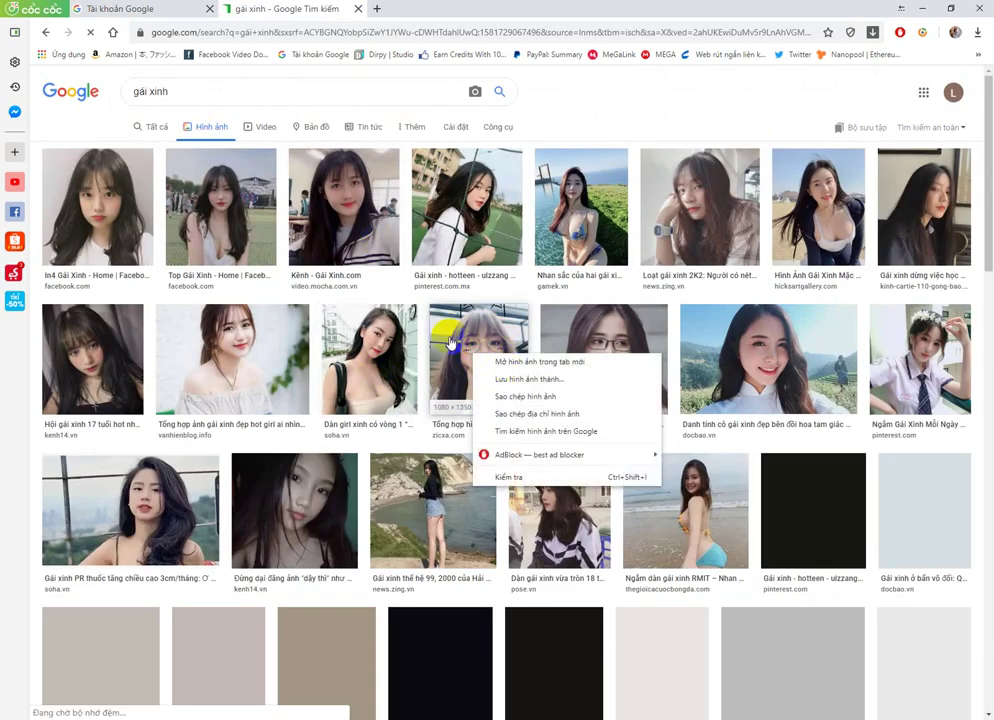
pyautogui.click(455, 345)
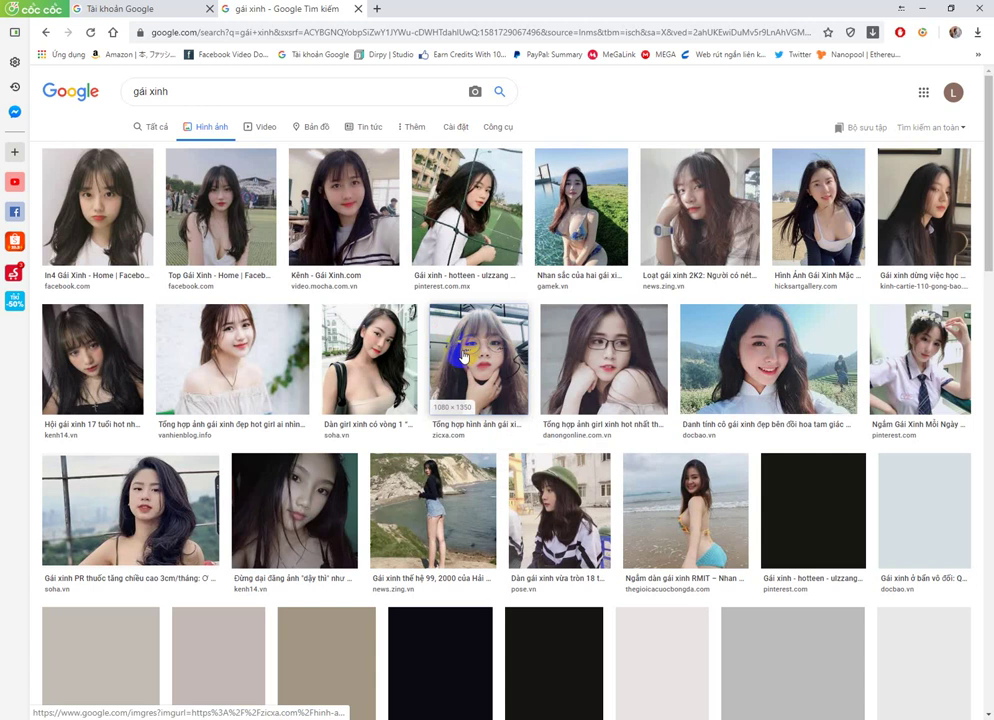
pyautogui.rightClick(481, 353)
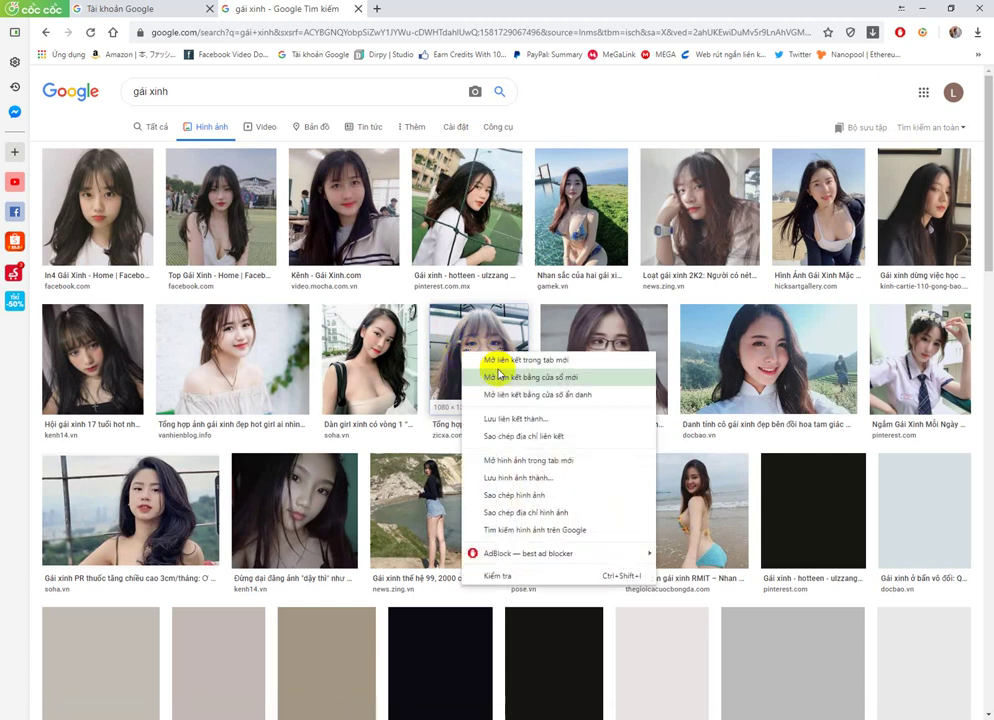
pyautogui.click(517, 477)
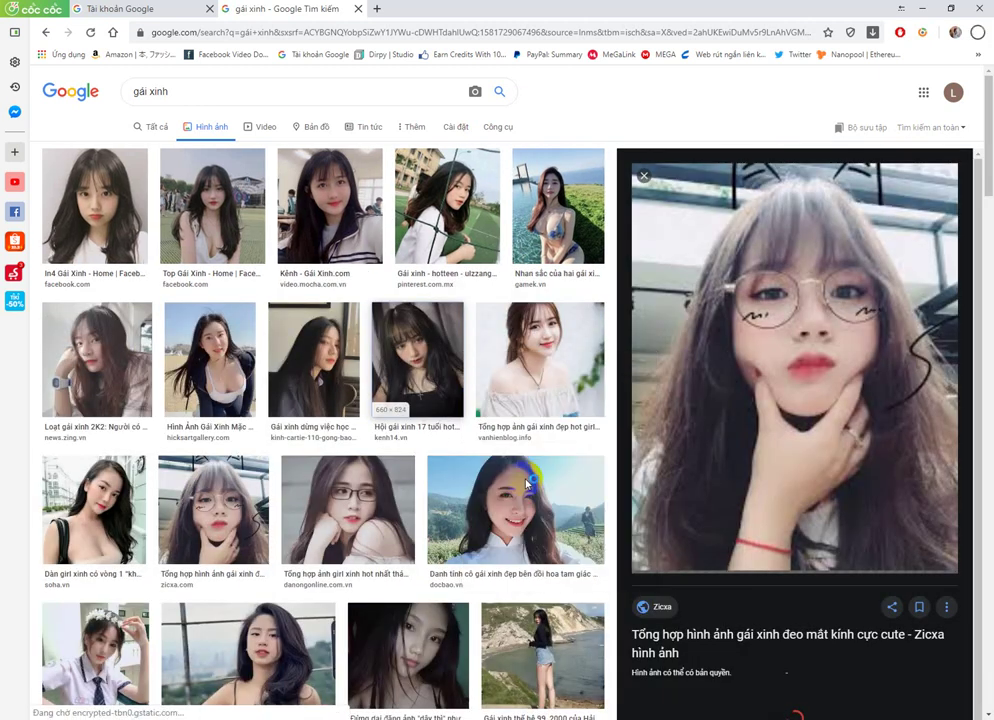
pyautogui.scroll(-1, 450, 410)
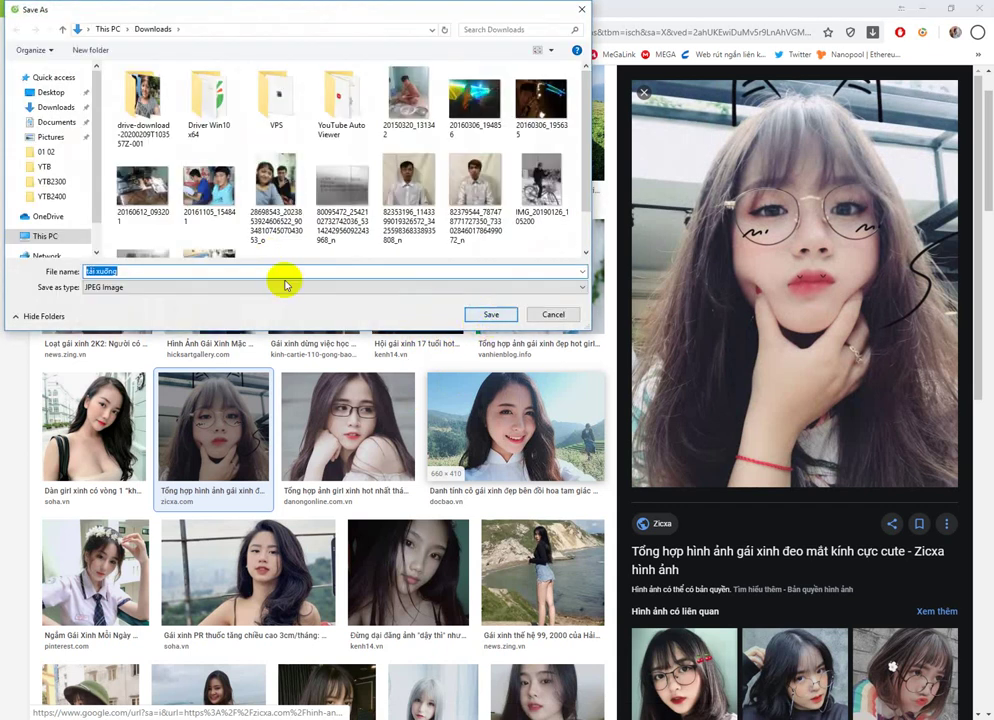
pyautogui.write('s')
pyautogui.click(539, 251)
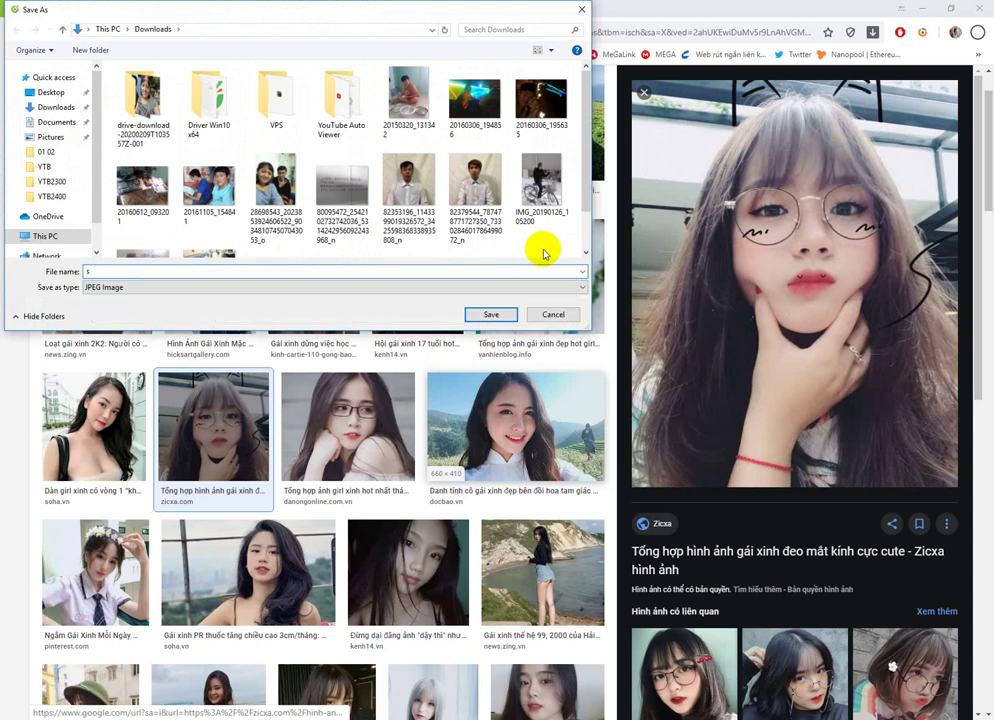
pyautogui.click(498, 316)
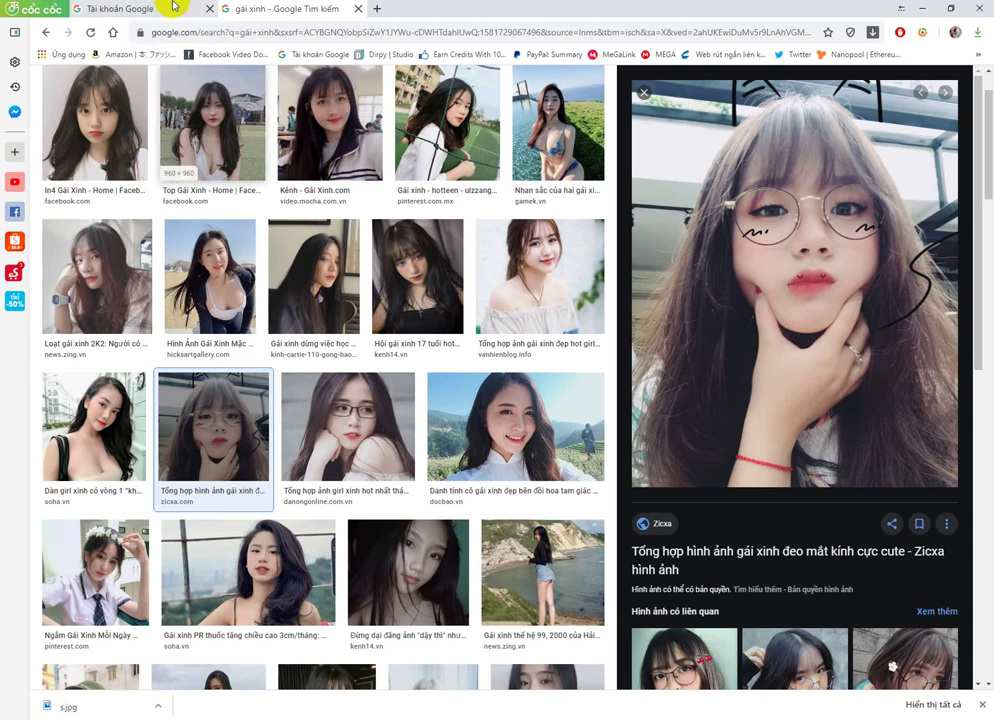
# Close the image search, upload s.jpg, enlarge its crop area to the full photo width and set it as the profile photo.
pyautogui.click(360, 9)
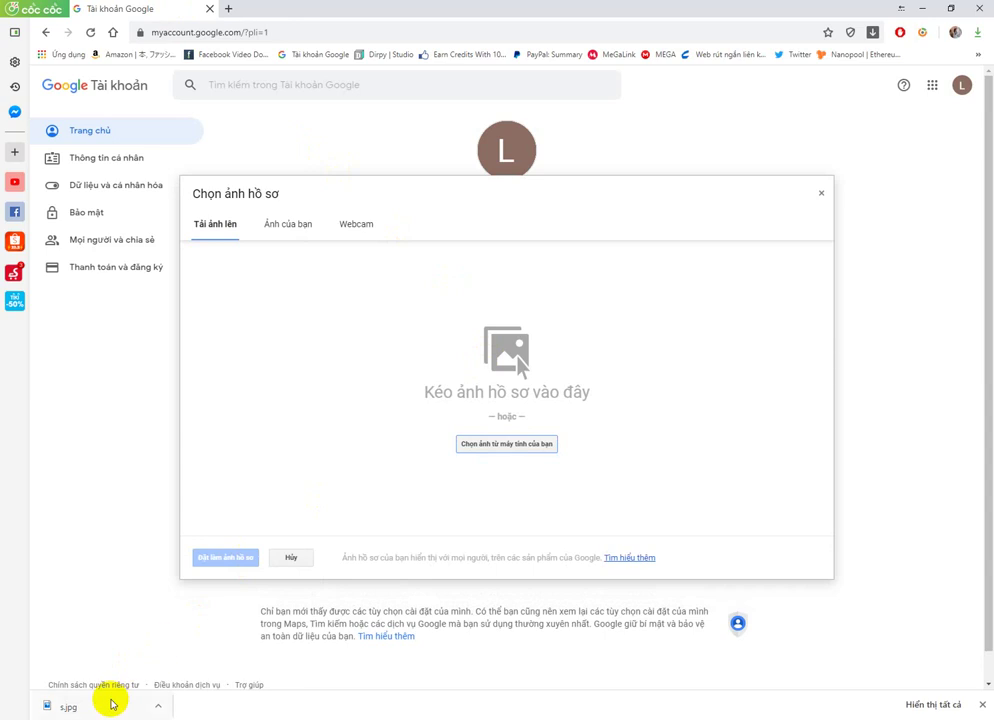
pyautogui.moveTo(77, 705); pyautogui.dragTo(543, 365)
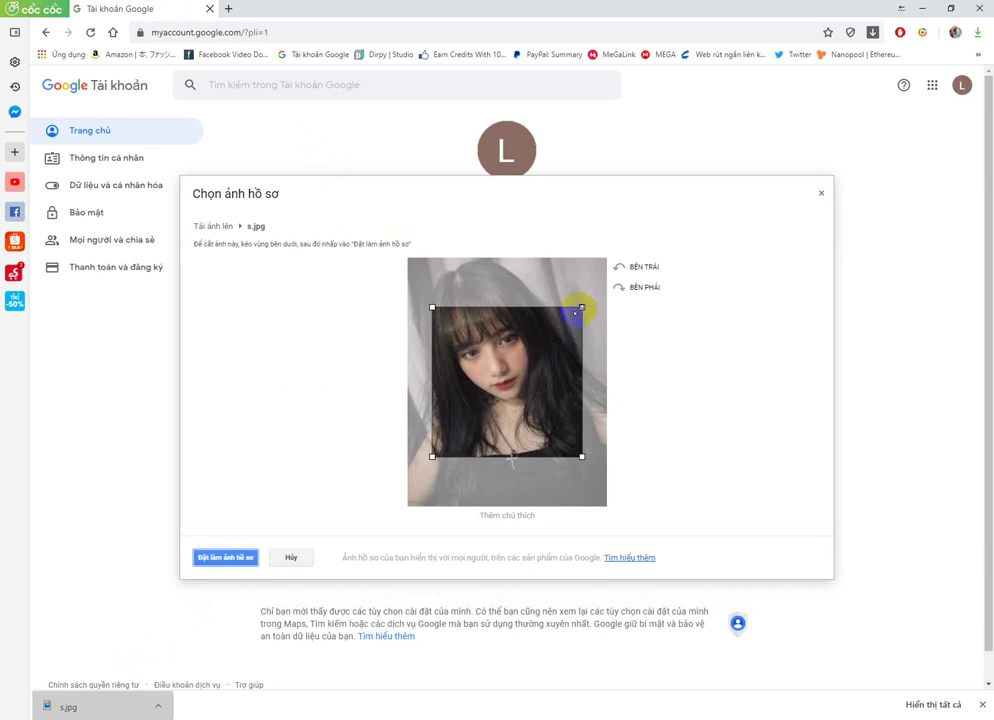
pyautogui.moveTo(576, 313); pyautogui.dragTo(602, 258)
pyautogui.moveTo(432, 456); pyautogui.dragTo(382, 504)
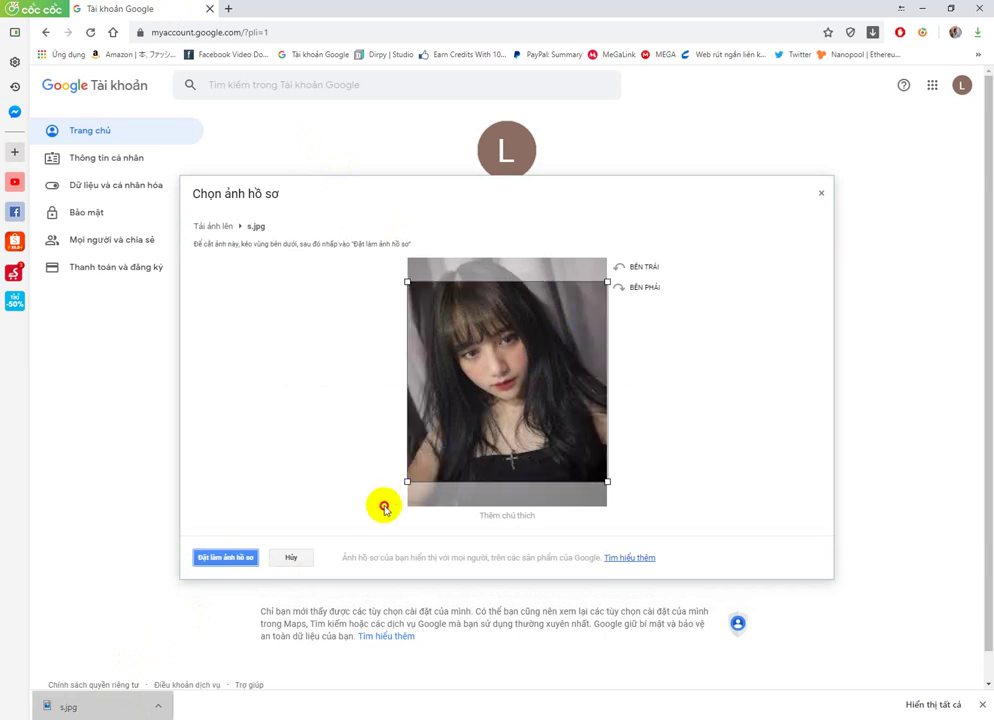
pyautogui.click(229, 558)
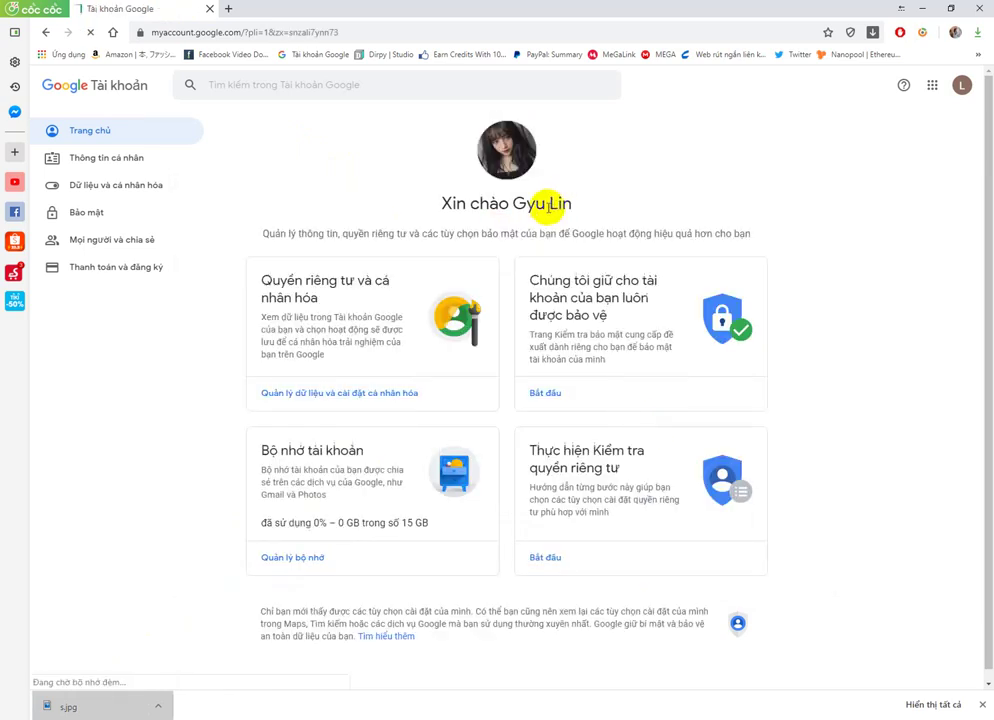
# Check the new profile photo on the account's own YouTube channel page and in the Google account menu.
pyautogui.click(932, 86)
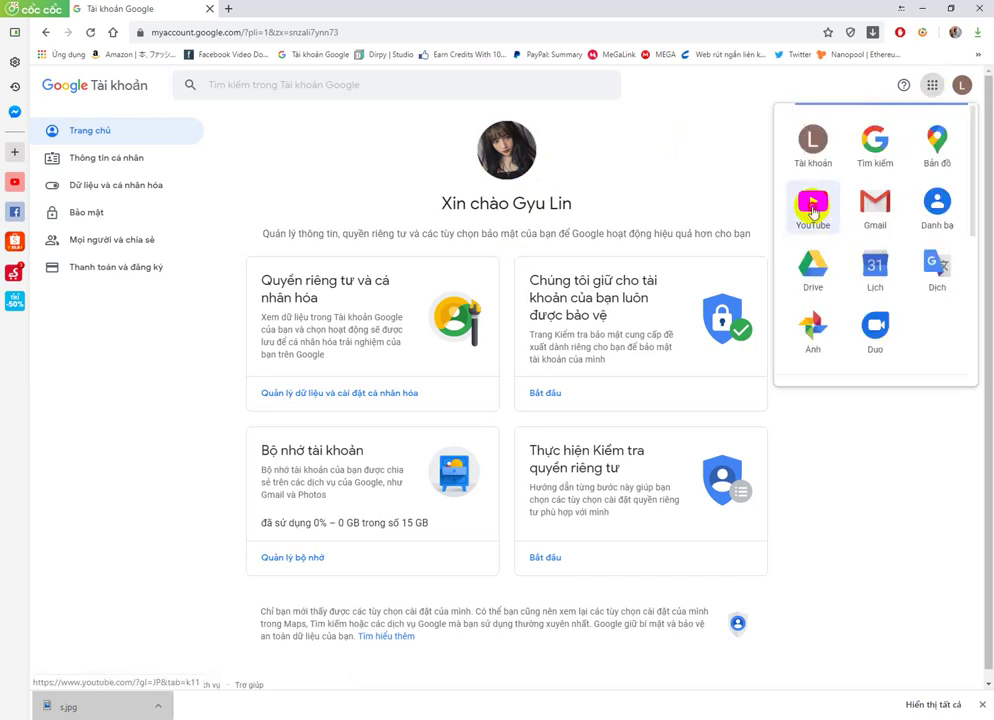
pyautogui.click(813, 208)
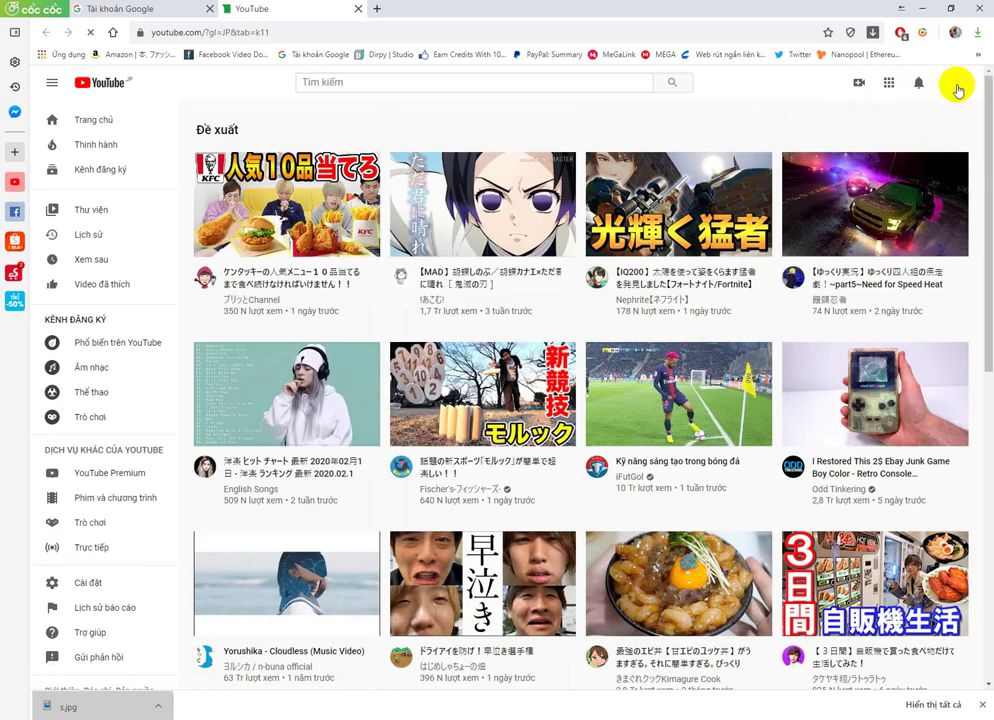
pyautogui.click(954, 85)
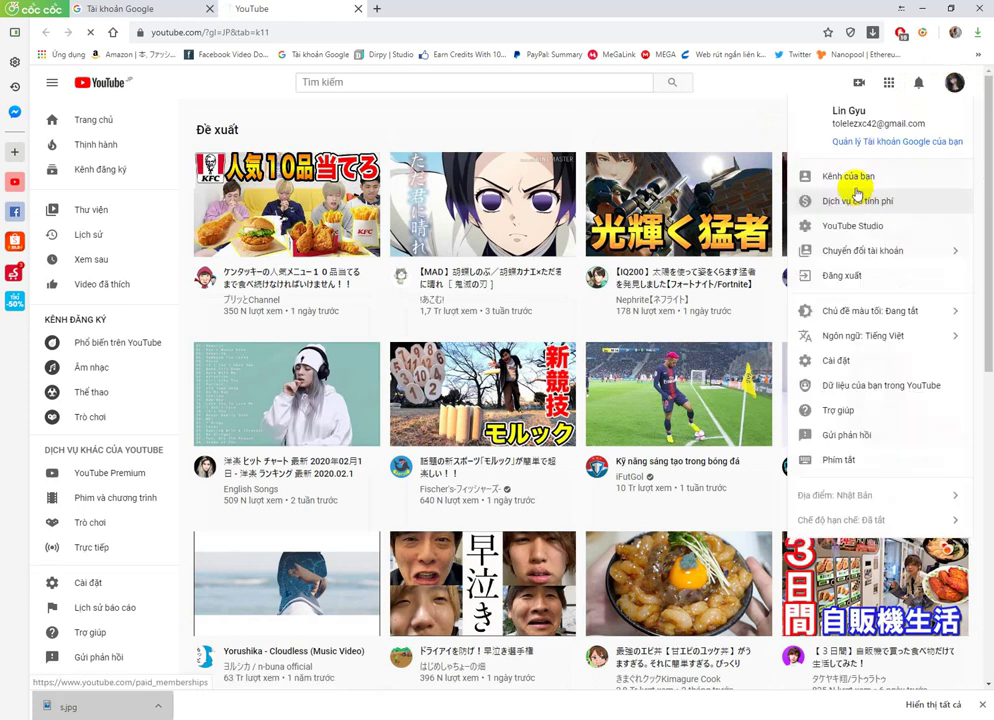
pyautogui.click(860, 174)
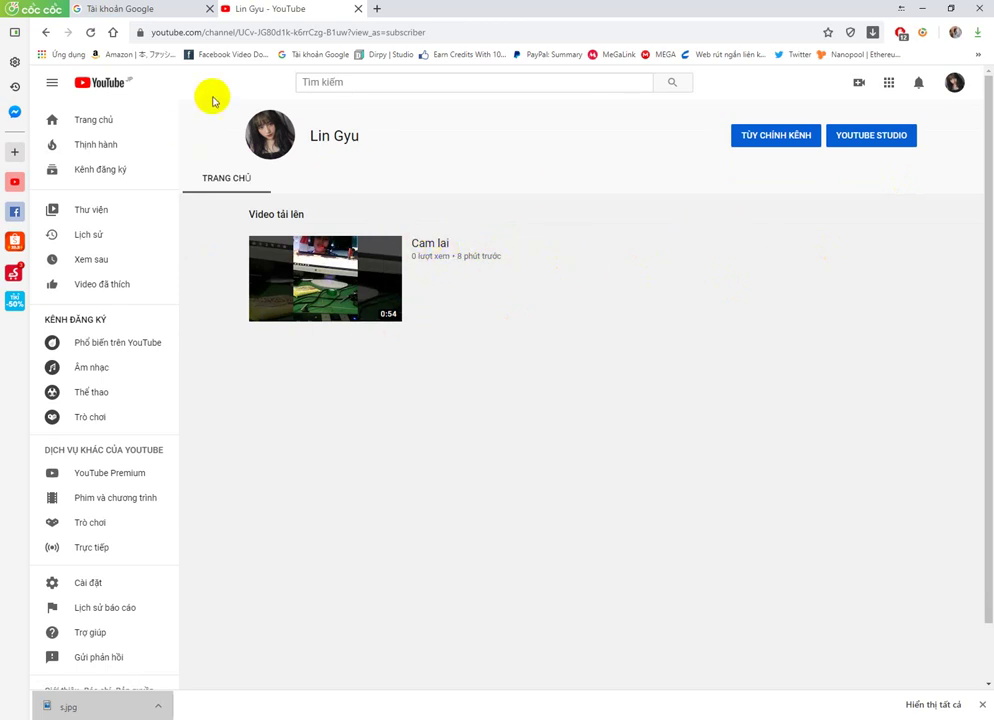
pyautogui.click(359, 9)
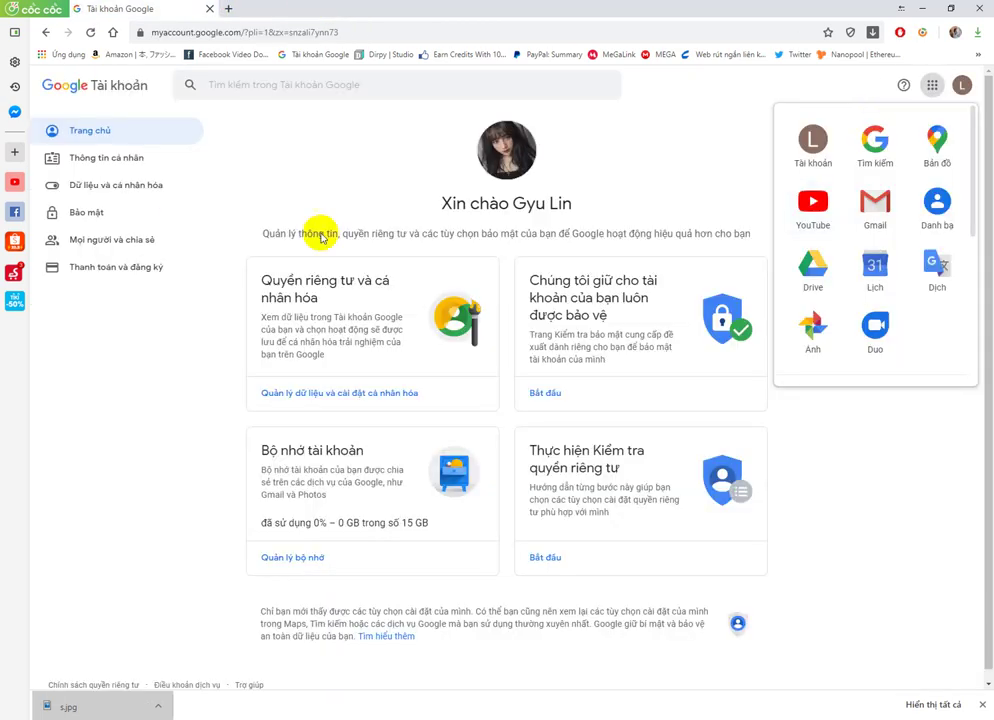
pyautogui.click(961, 86)
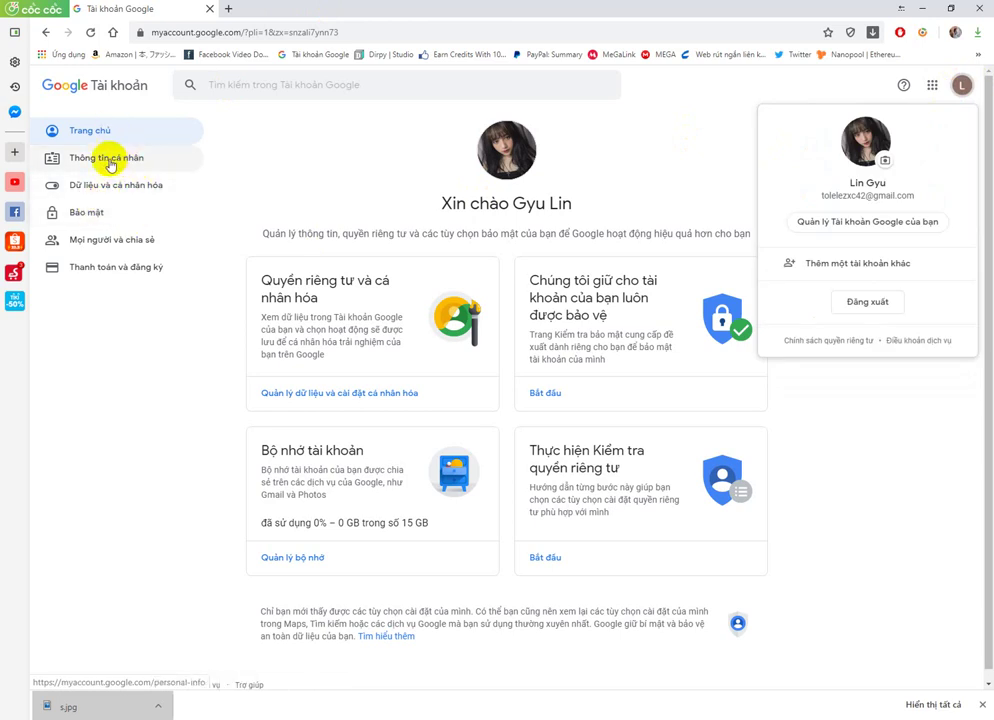
# Open the recovery phone setting in the account's security options and verify identity with the account password.
pyautogui.click(102, 218)
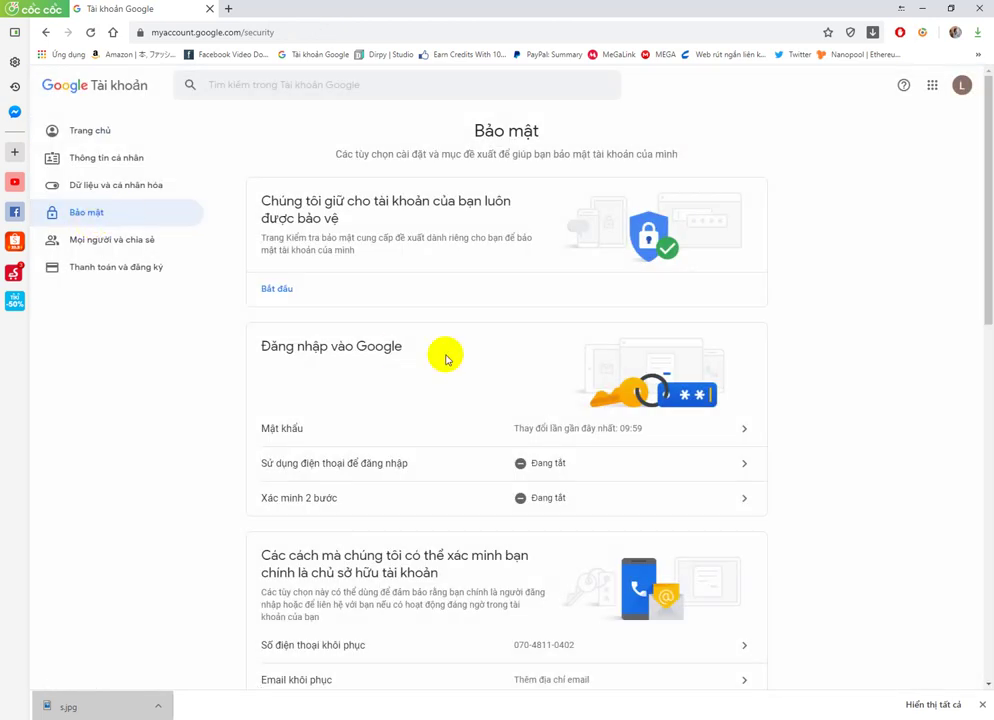
pyautogui.scroll(-1, 530, 338)
pyautogui.scroll(-1, 560, 380)
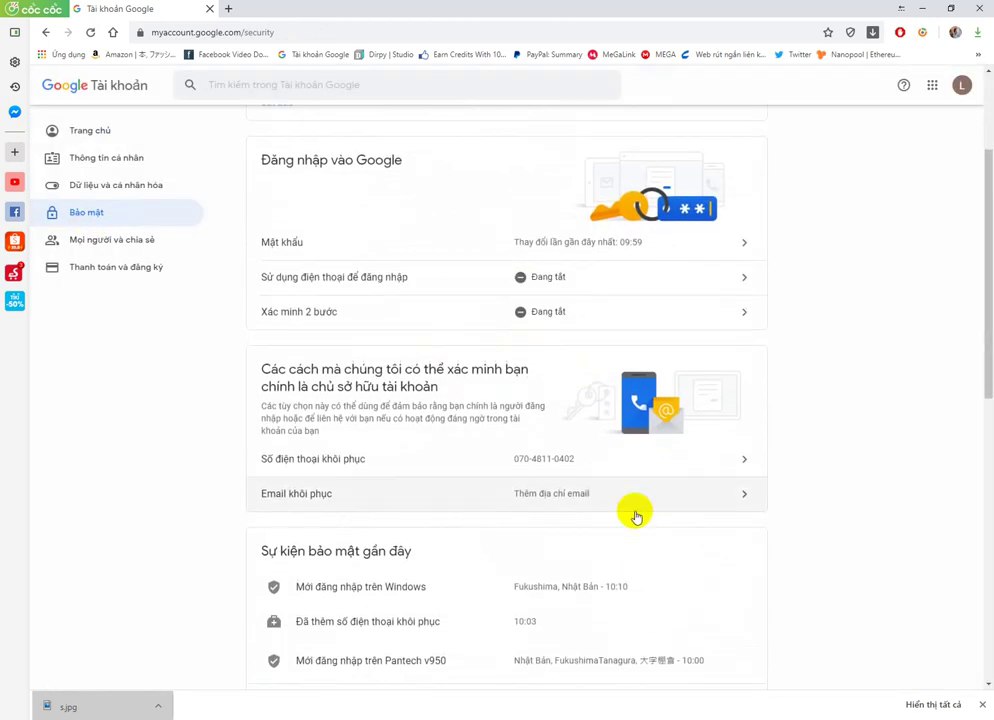
pyautogui.click(745, 463)
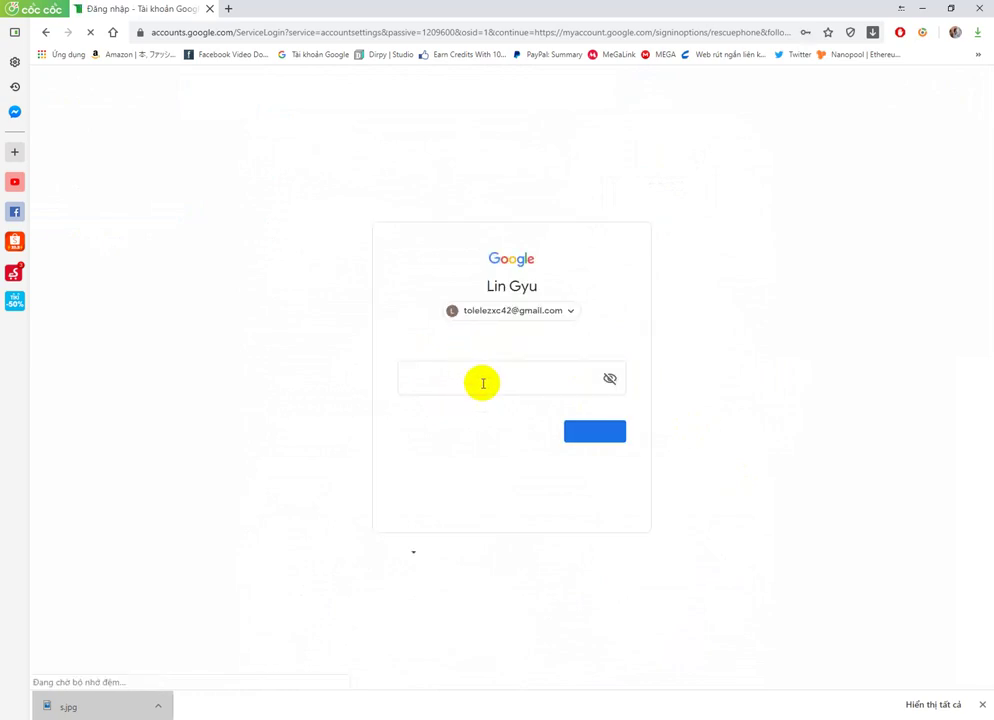
pyautogui.click(467, 378)
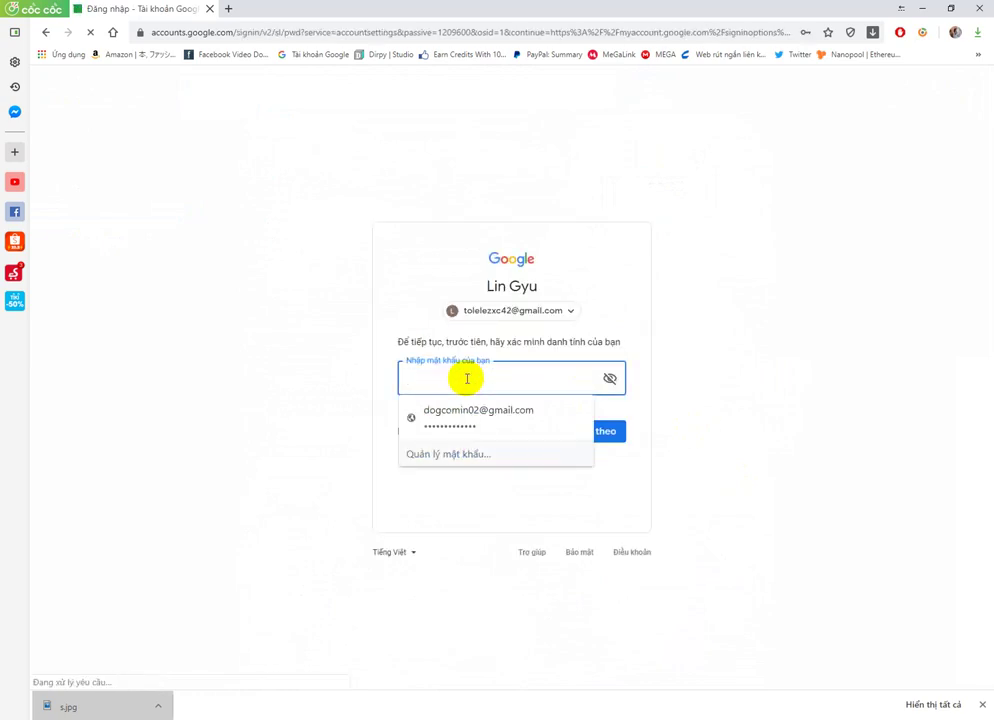
pyautogui.write('*')
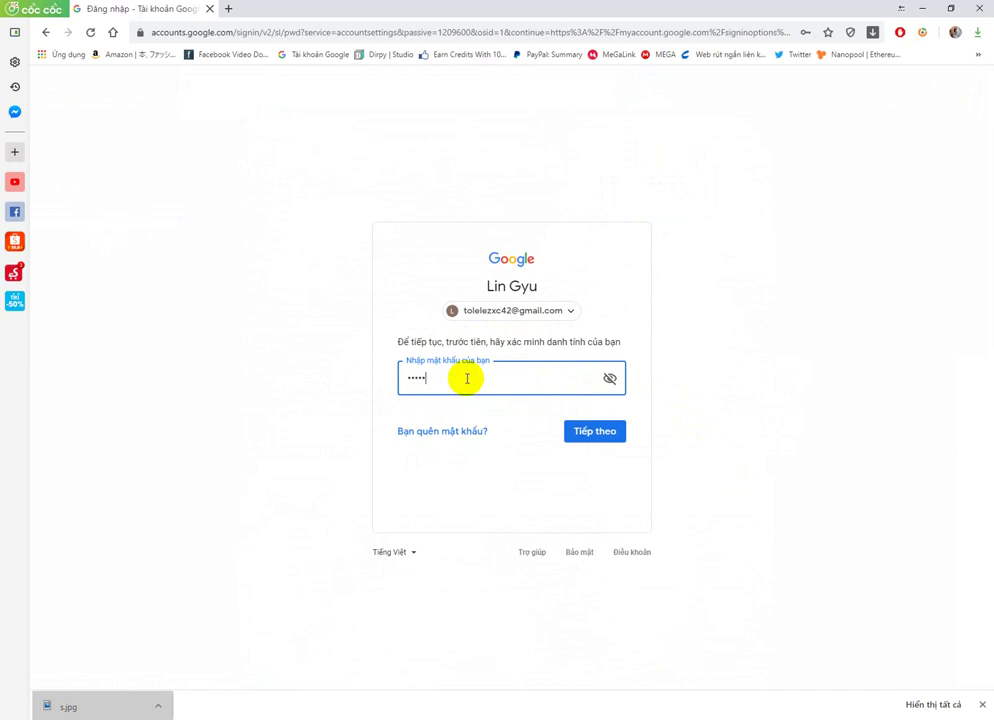
pyautogui.press('Return')
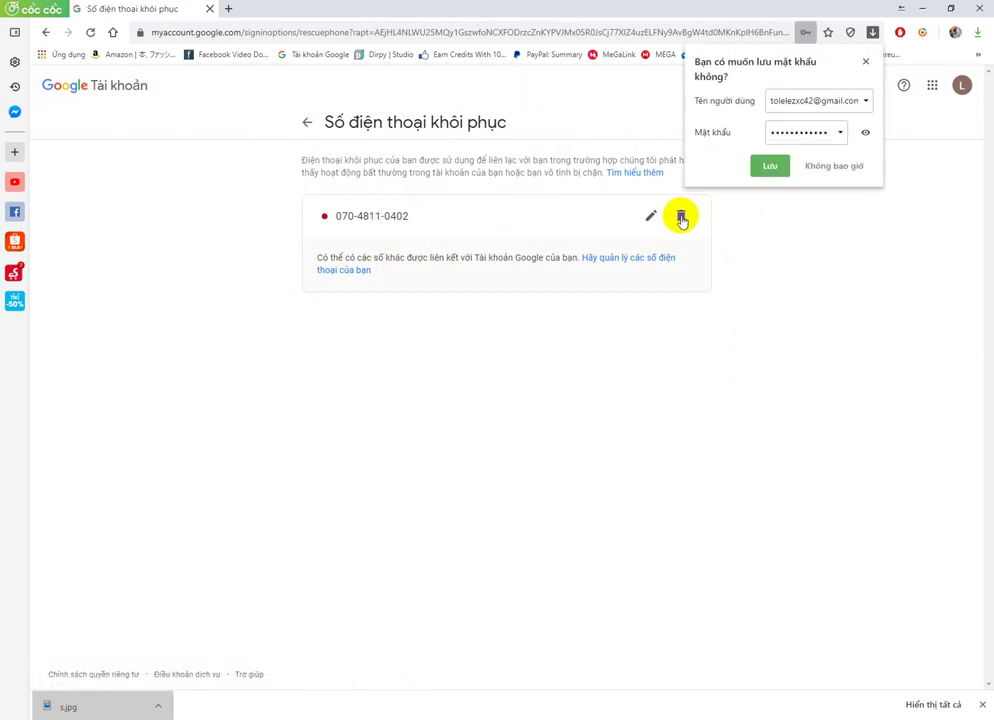
# Delete the recovery phone number and return to the security page to review the account verification options.
pyautogui.click(680, 219)
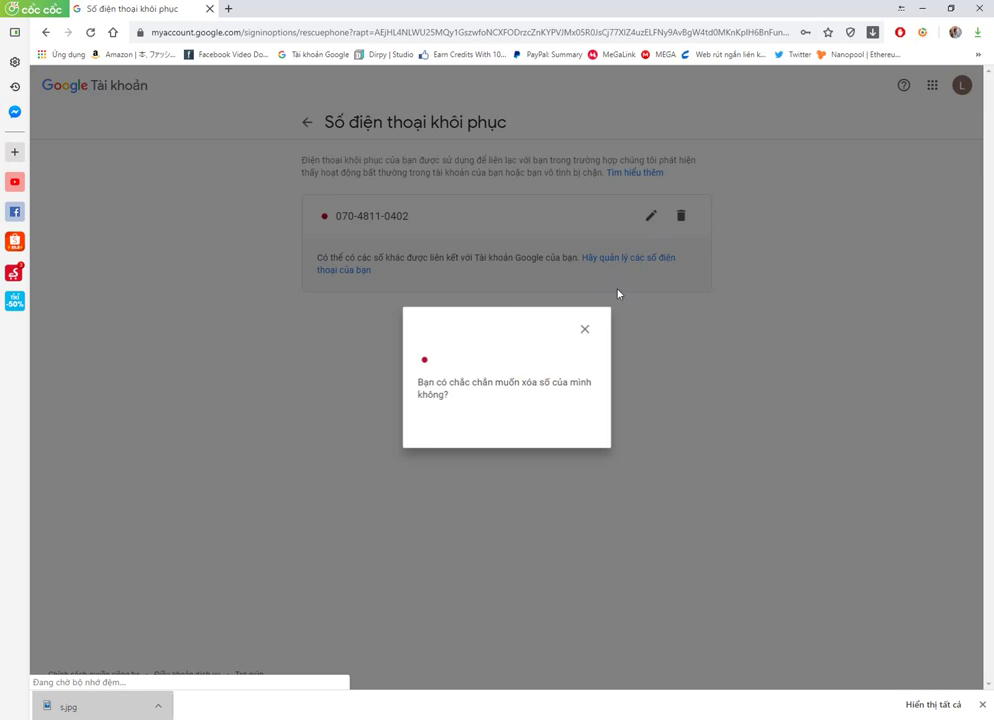
pyautogui.click(539, 428)
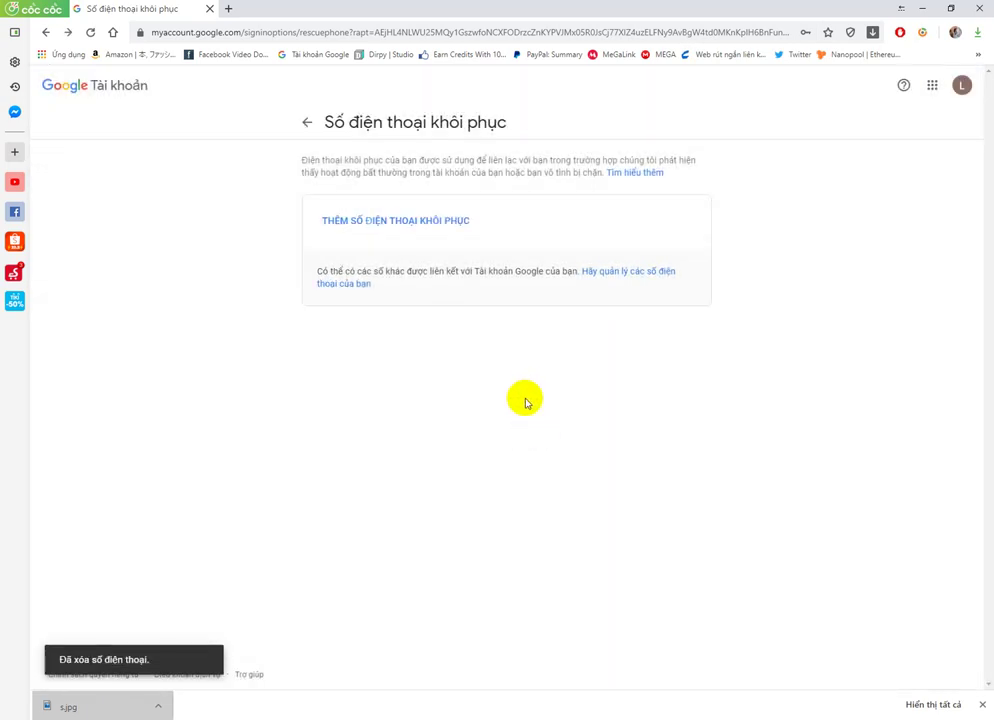
pyautogui.click(308, 125)
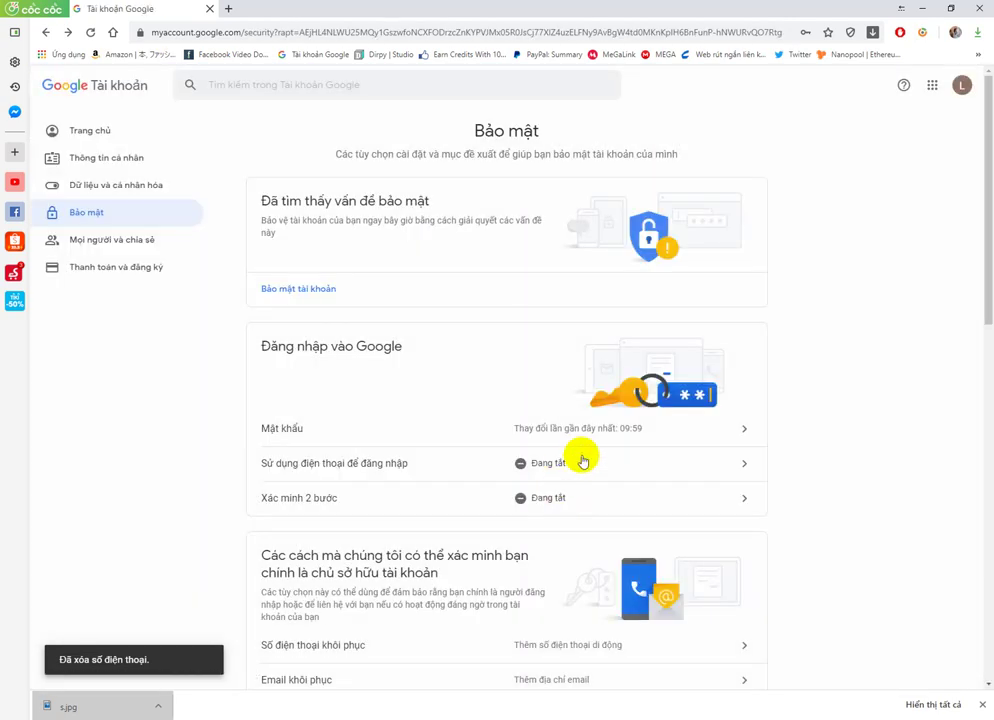
pyautogui.scroll(-3, 553, 450)
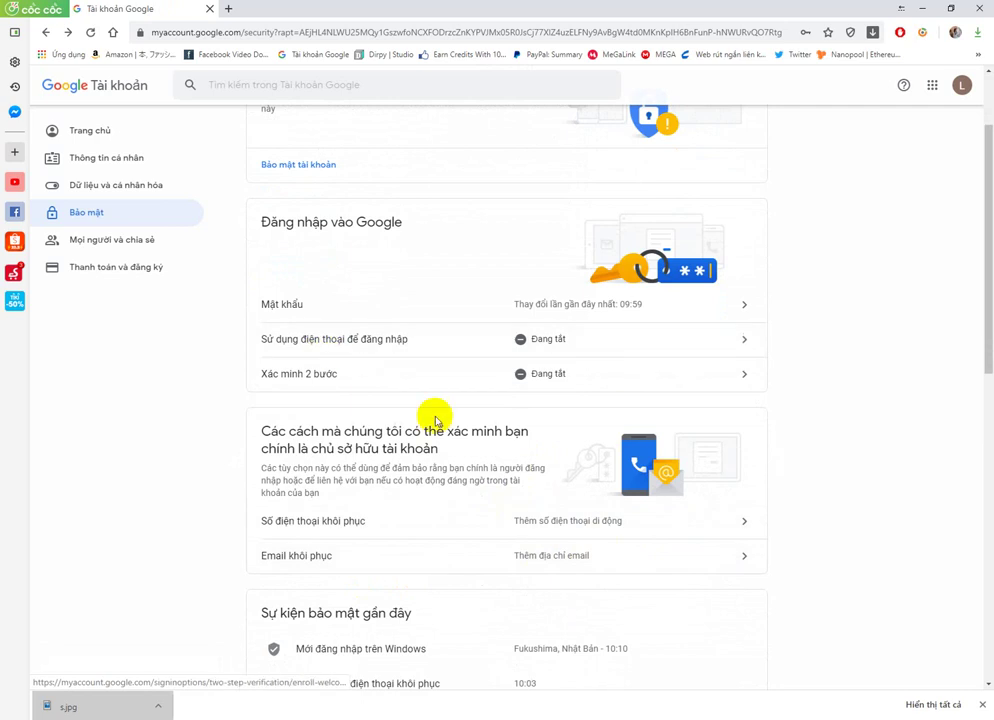
# Open the phone number settings from the contact details in the account's personal information.
pyautogui.click(121, 163)
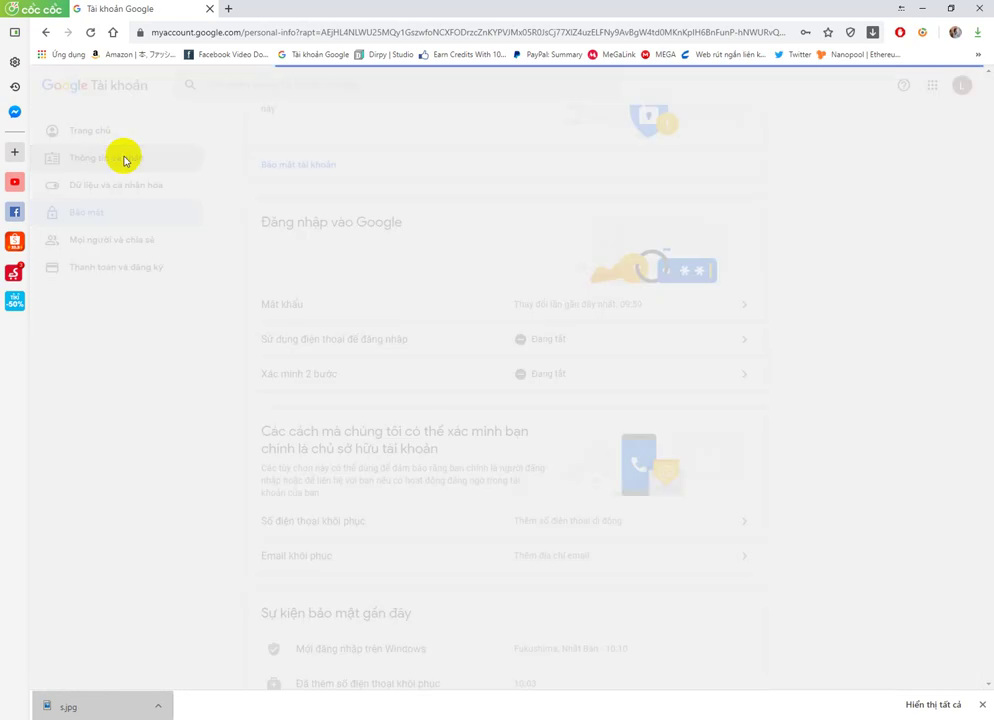
pyautogui.scroll(-1, 588, 320)
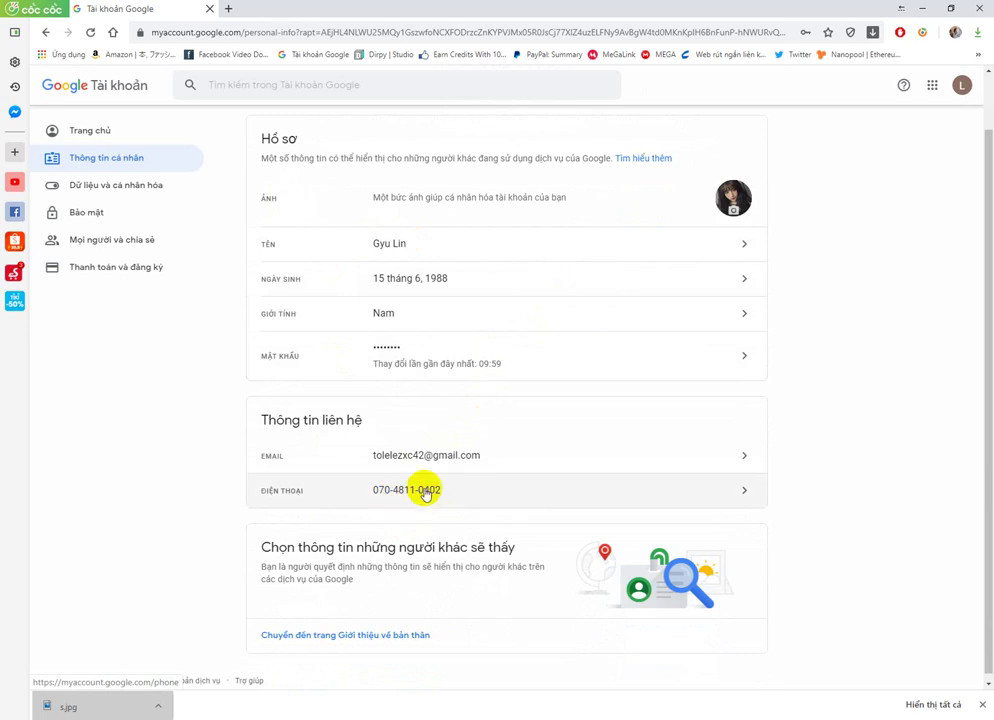
pyautogui.click(744, 491)
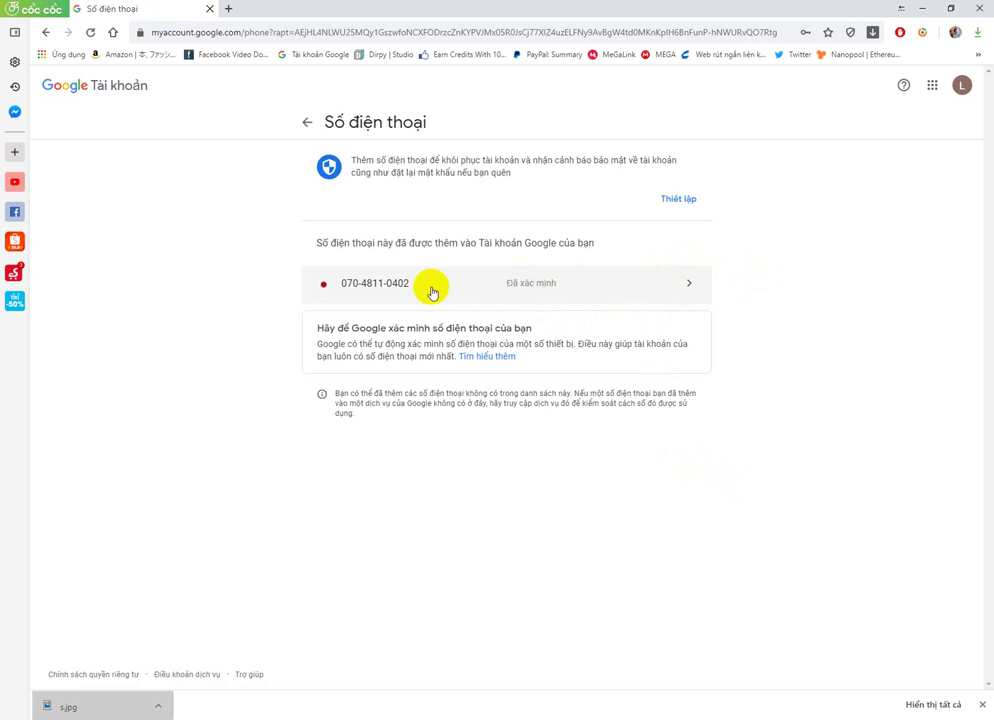
# Delete the verified phone number from the account's phone number settings and confirm its removal.
pyautogui.click(686, 286)
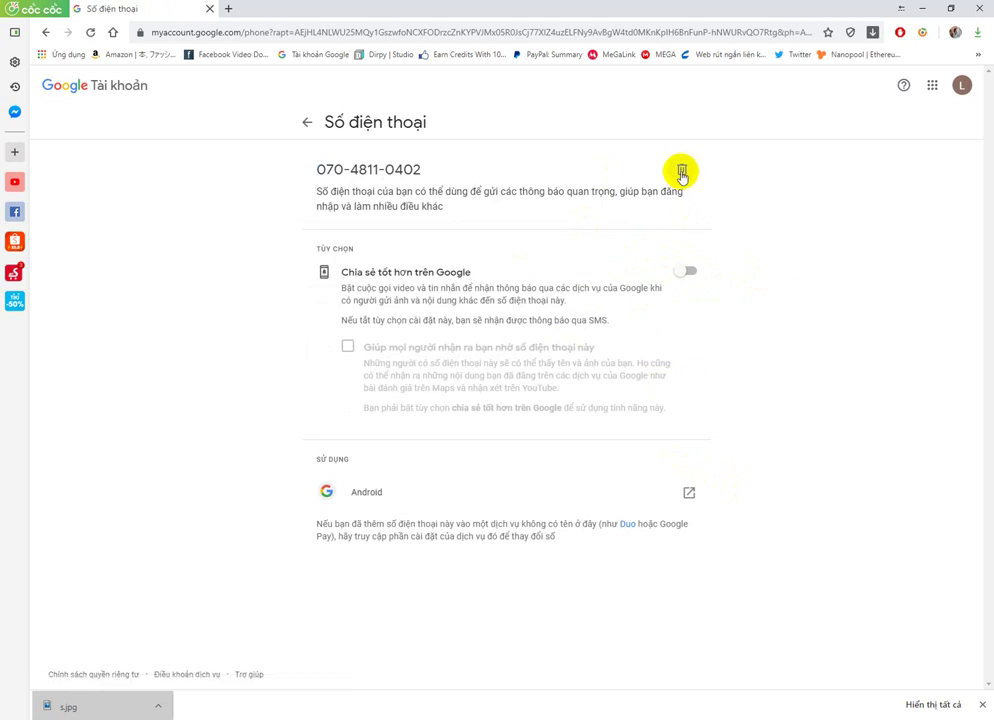
pyautogui.click(681, 172)
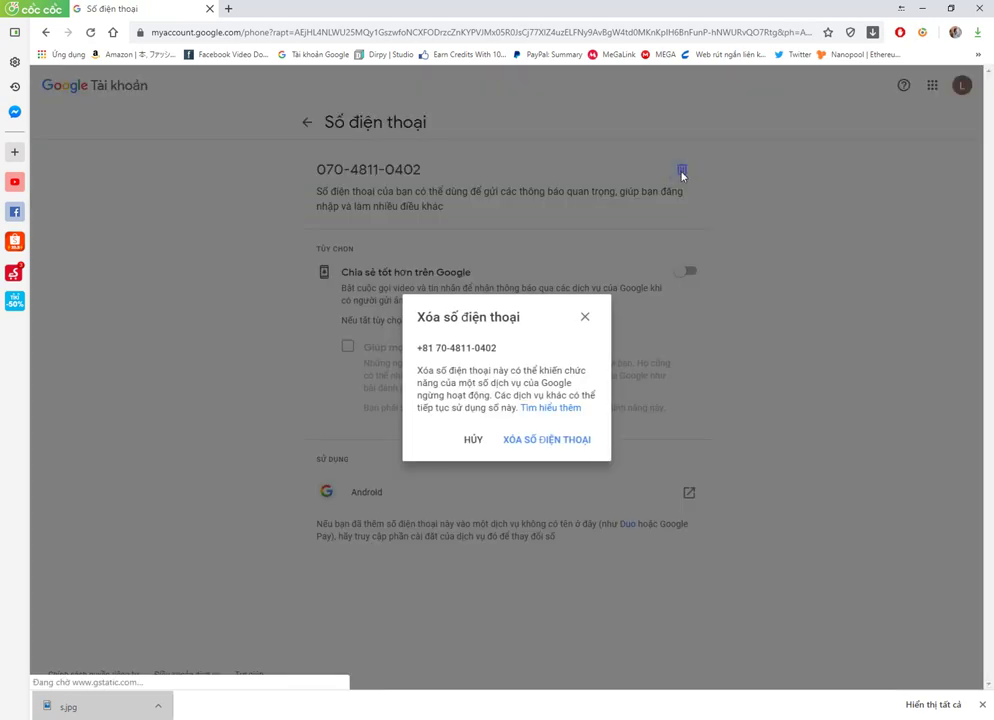
pyautogui.click(546, 441)
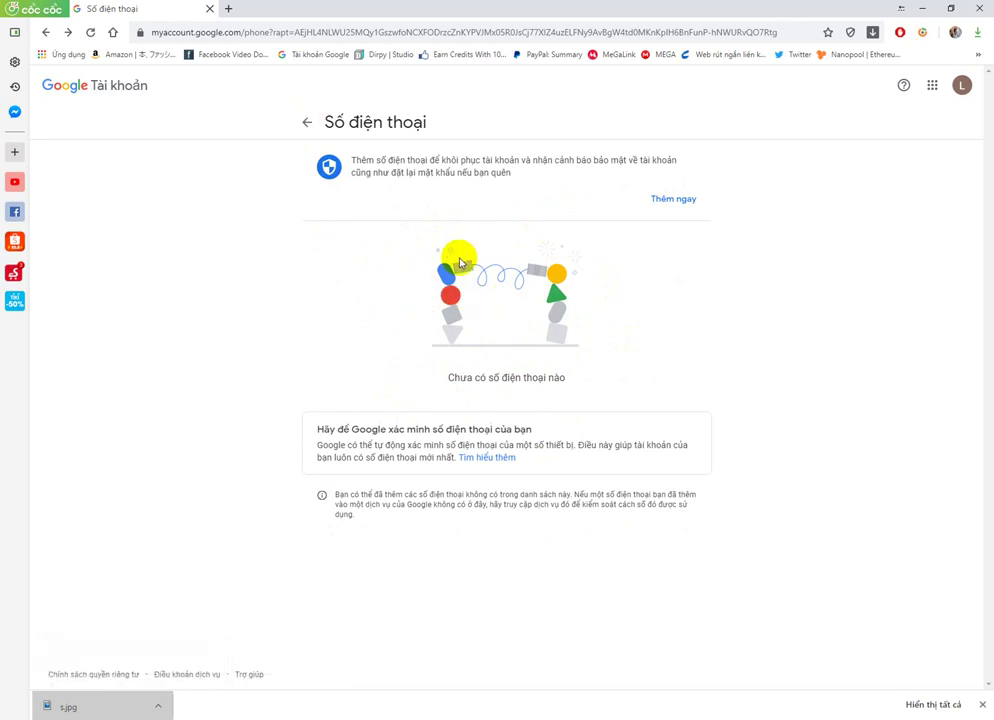
# Return to the account's personal information and check the phone entry in the contact details.
pyautogui.click(307, 123)
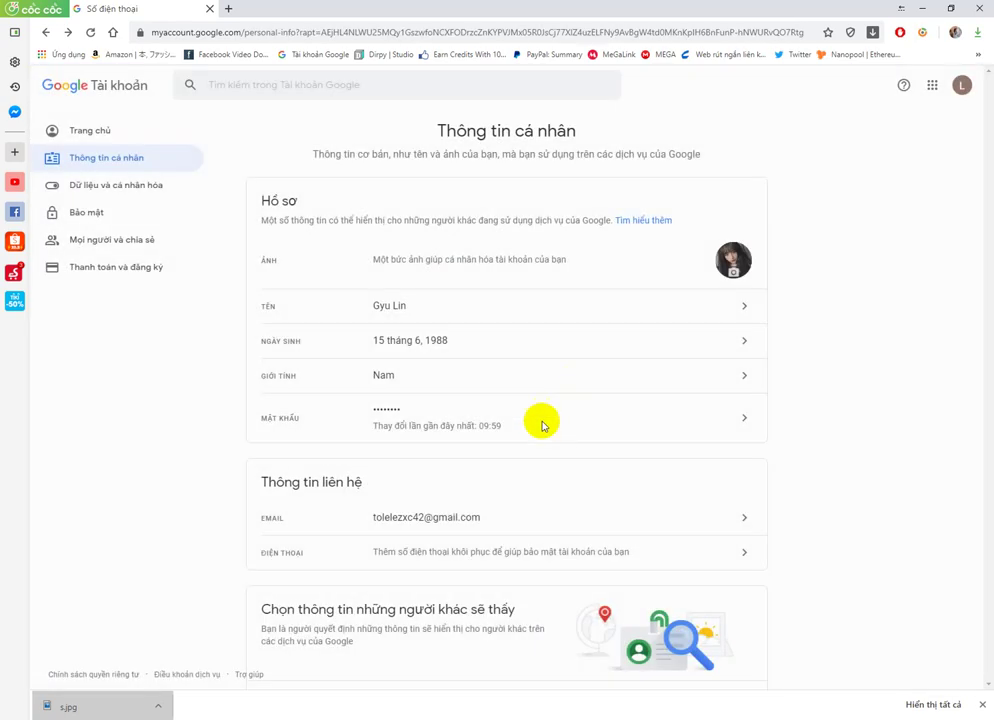
pyautogui.scroll(-1, 452, 497)
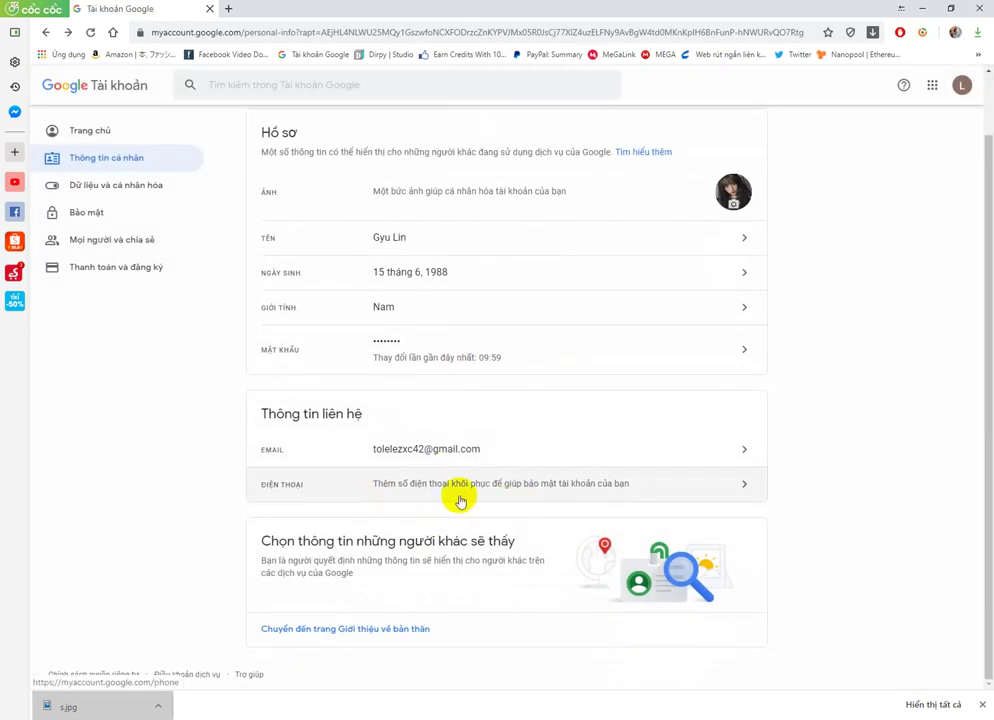
pyautogui.scroll(1, 377, 415)
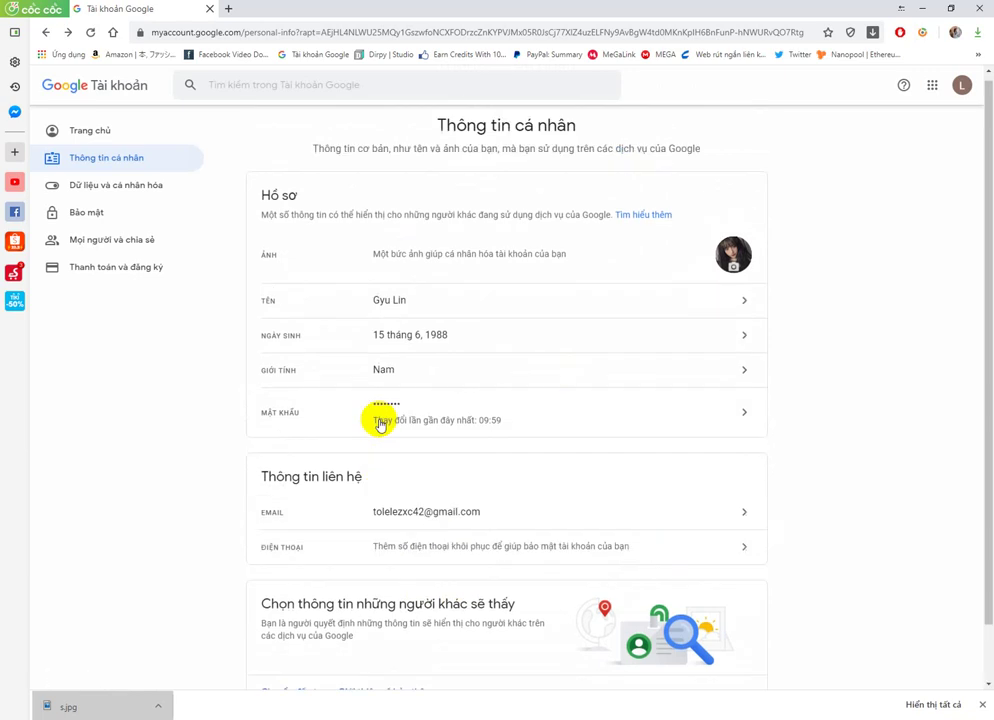
pyautogui.scroll(-1, 440, 356)
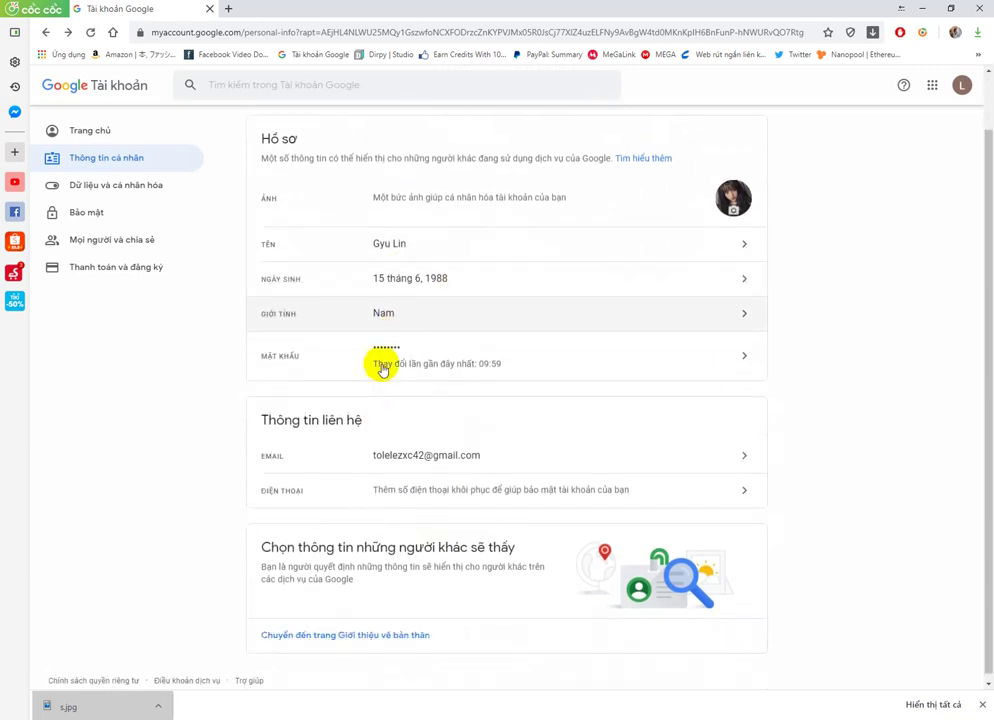
# Review the account's security page, examining the sign-in settings, the recovery phone and email options, and the recent security events.
pyautogui.click(94, 216)
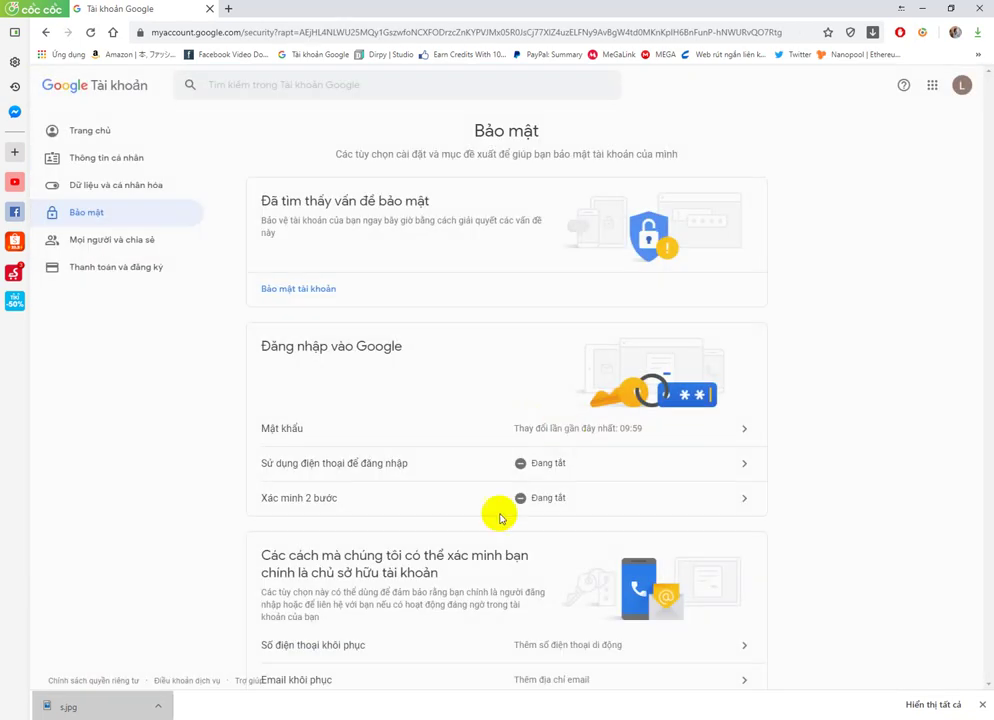
pyautogui.scroll(-2, 485, 571)
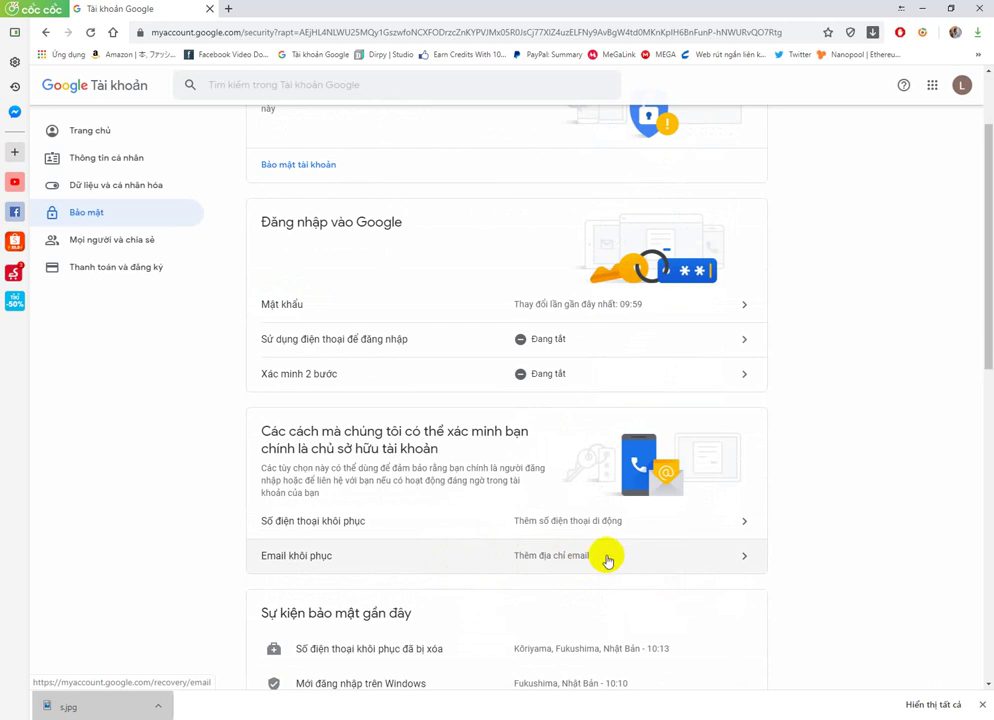
pyautogui.scroll(-1, 626, 541)
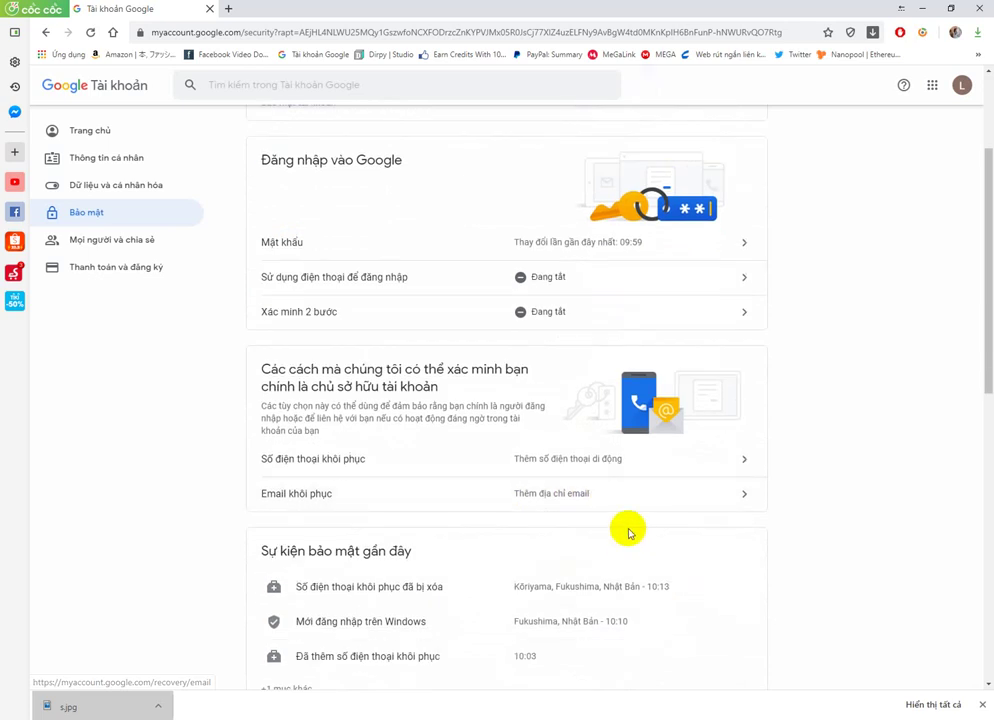
pyautogui.scroll(-2, 600, 560)
pyautogui.scroll(3, 650, 415)
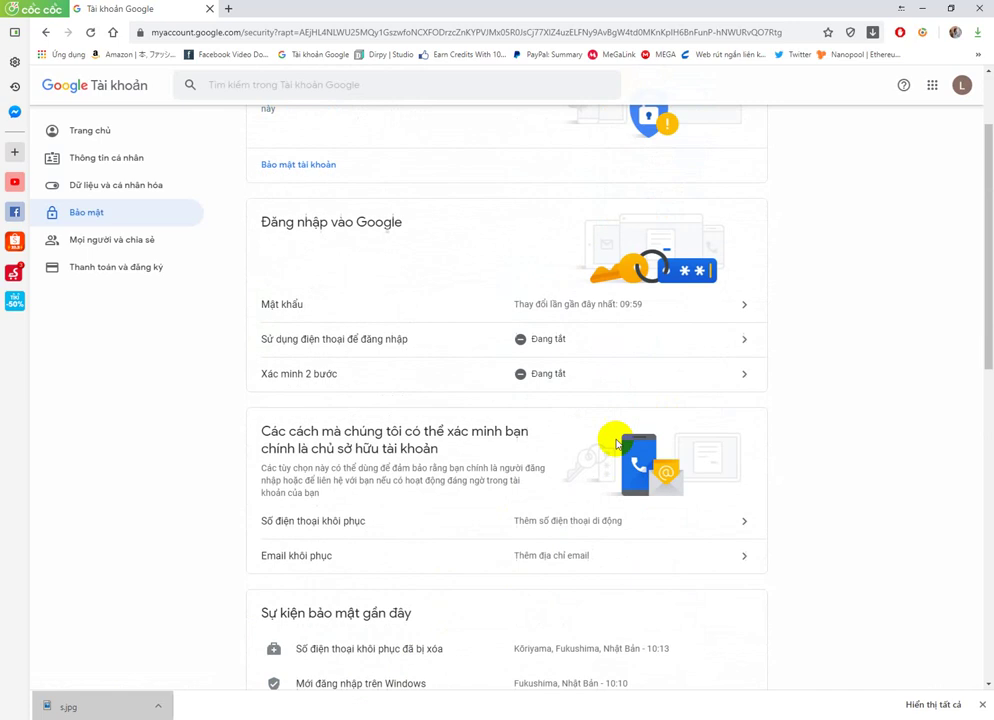
pyautogui.scroll(2, 617, 444)
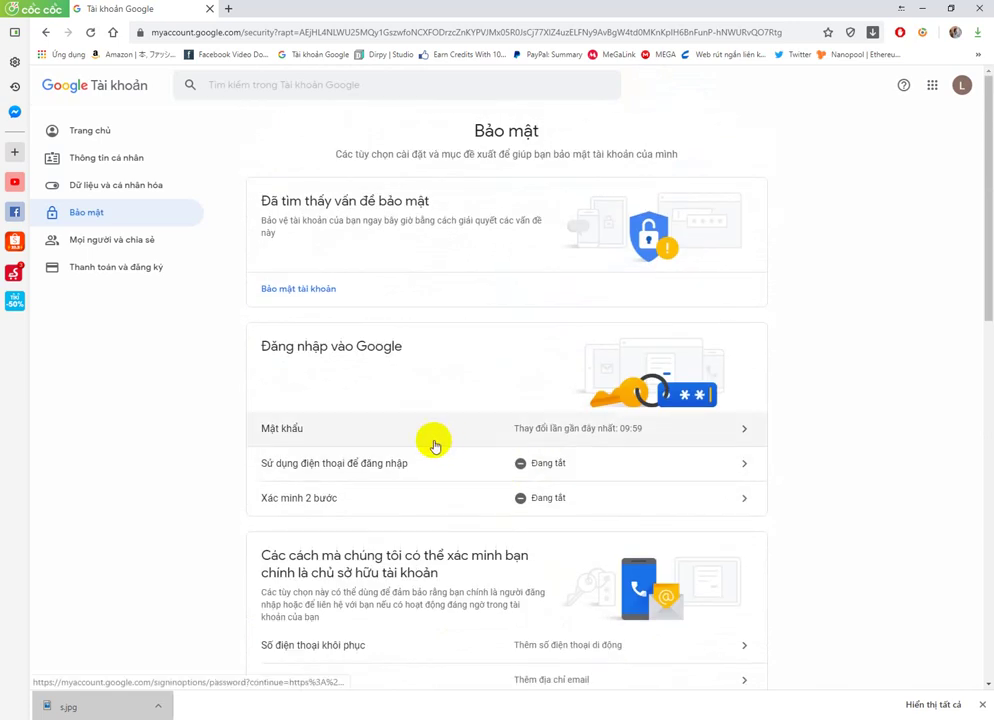
pyautogui.scroll(-2, 435, 446)
pyautogui.scroll(2, 433, 441)
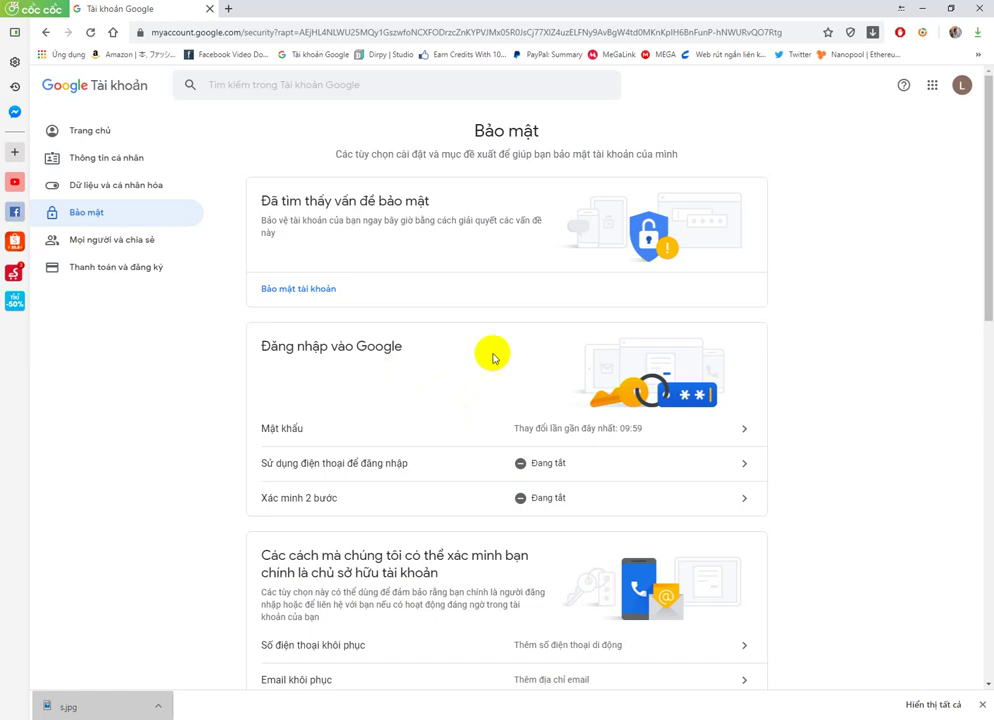
# Open the recovery email setting from the account's identity verification options.
pyautogui.click(659, 423)
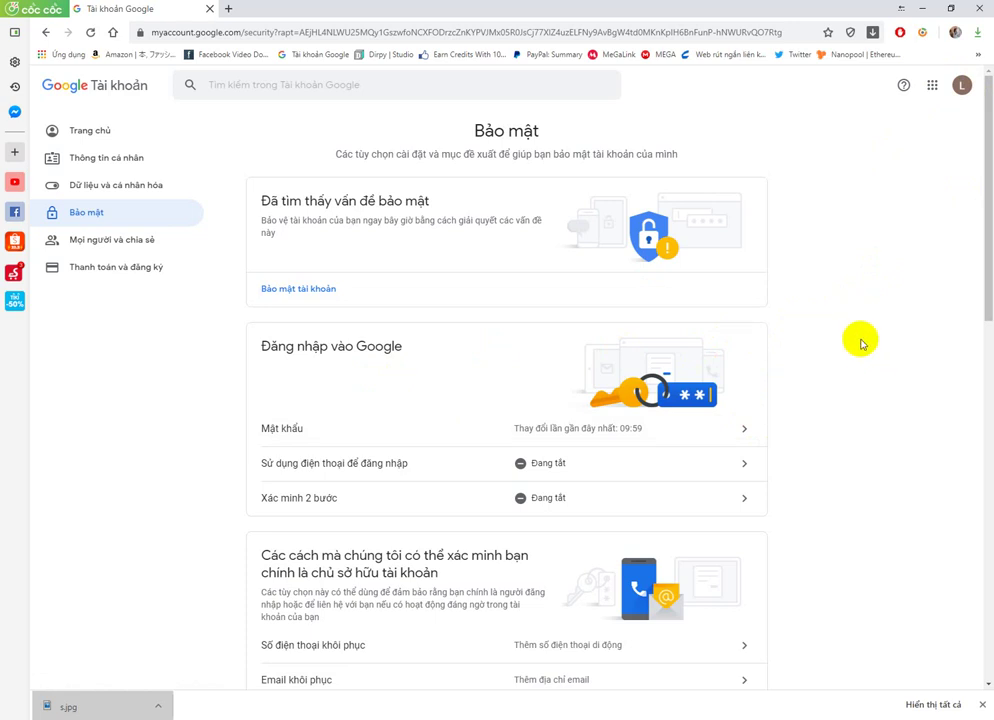
pyautogui.click(735, 676)
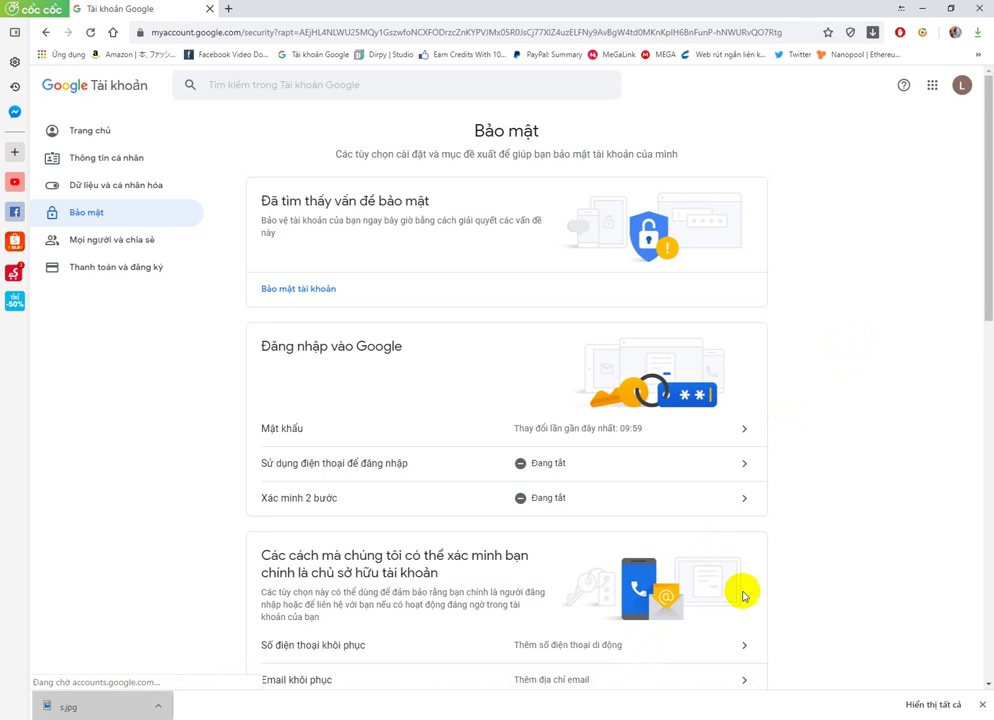